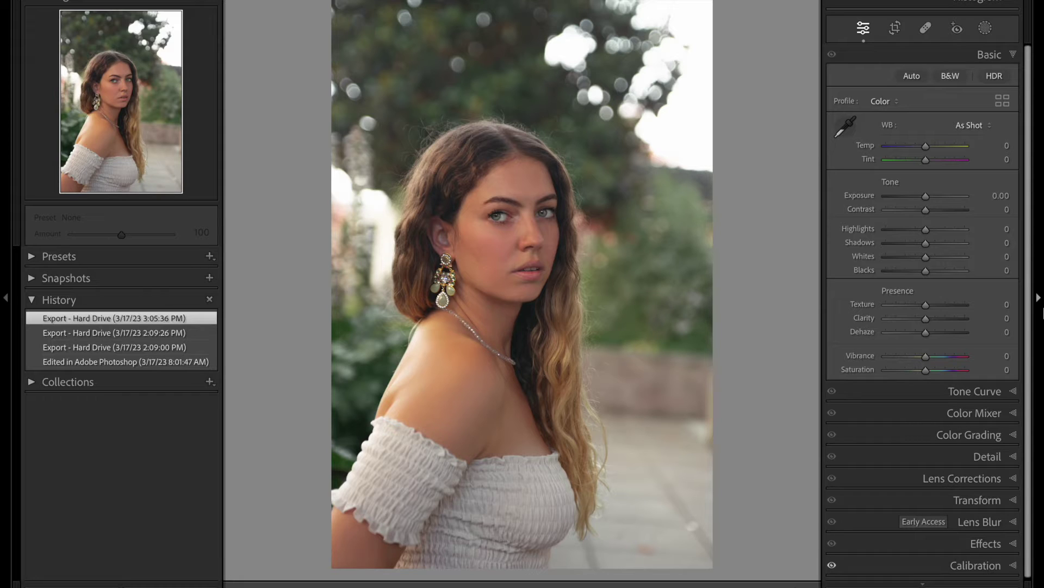
- Collapse the History panel and show the develop Presets list
key("ctrl+shift+3")
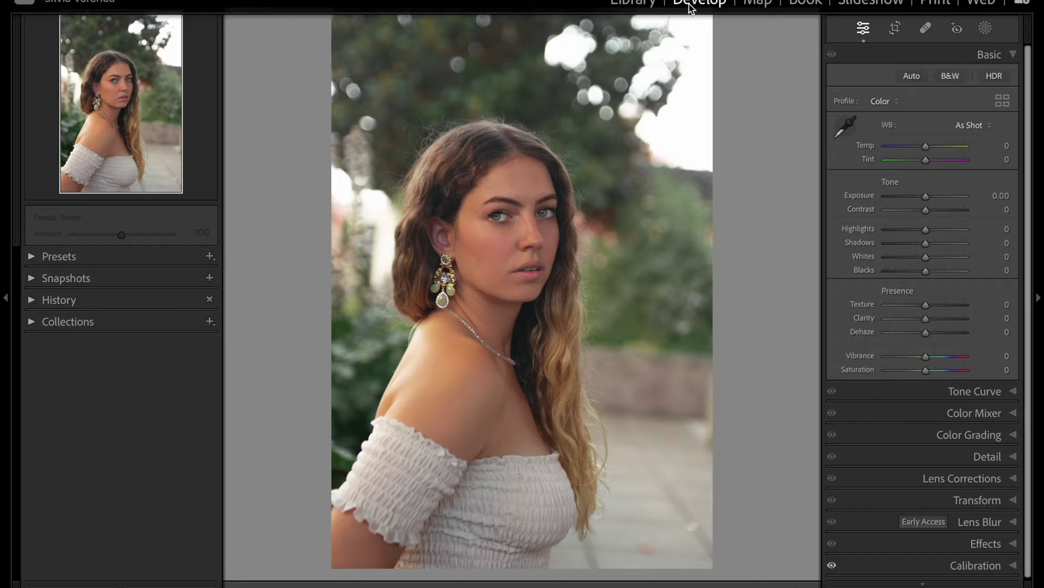
left_click(39, 257)
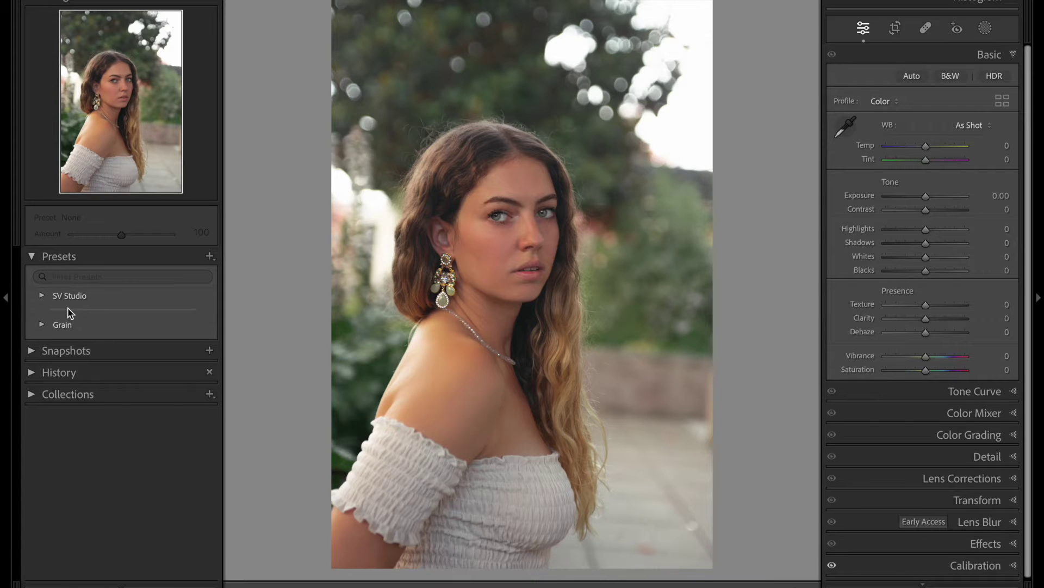
- Apply SV Studio's Contrast preset (Exposure +0.10, Contrast +6, Whites +13, Clarity +10)
left_click(43, 296)
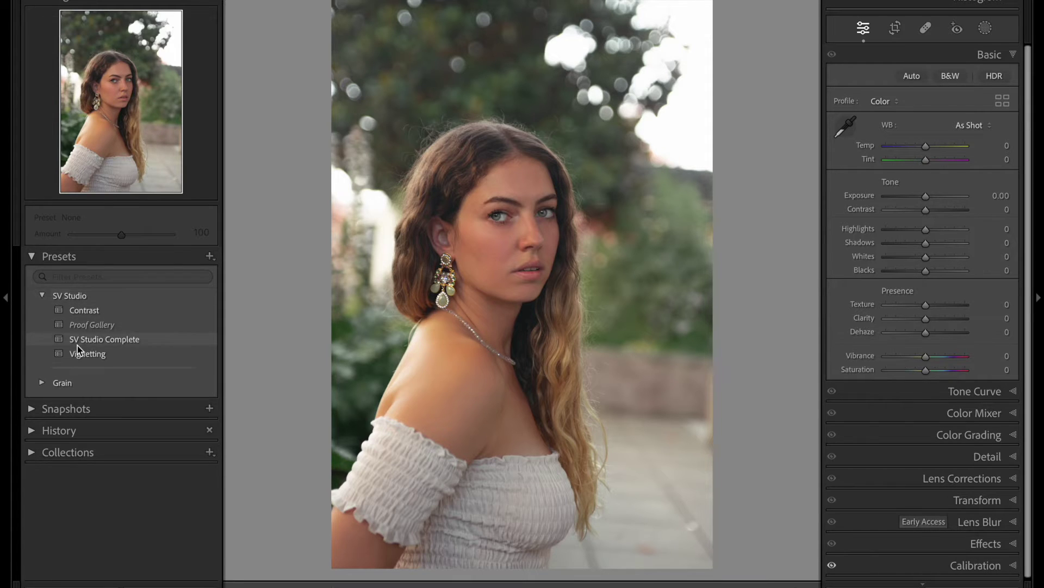
left_click(93, 310)
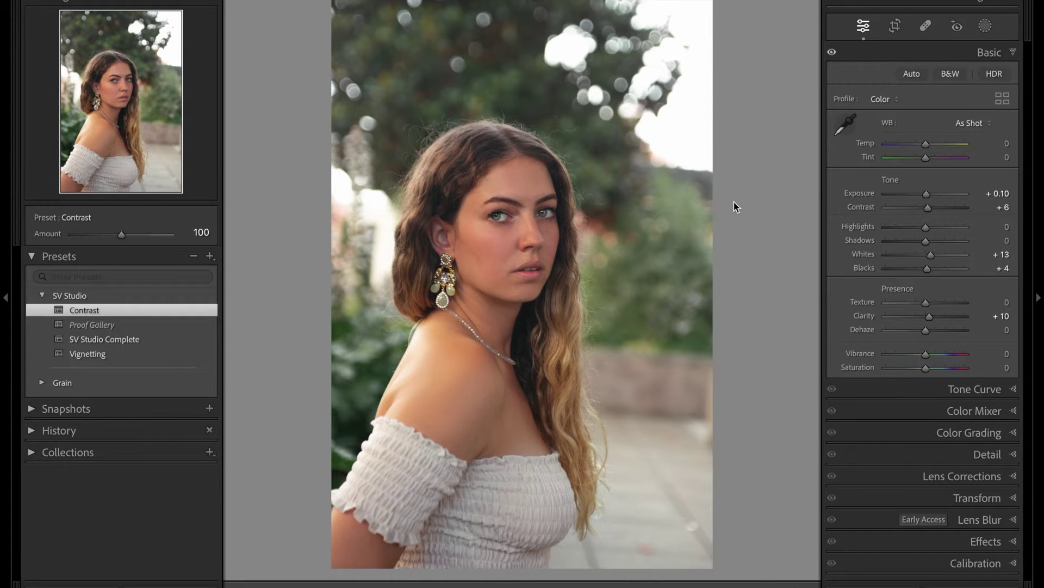
- Reset all Basic tone sliders back to zero
double_click(927, 195)
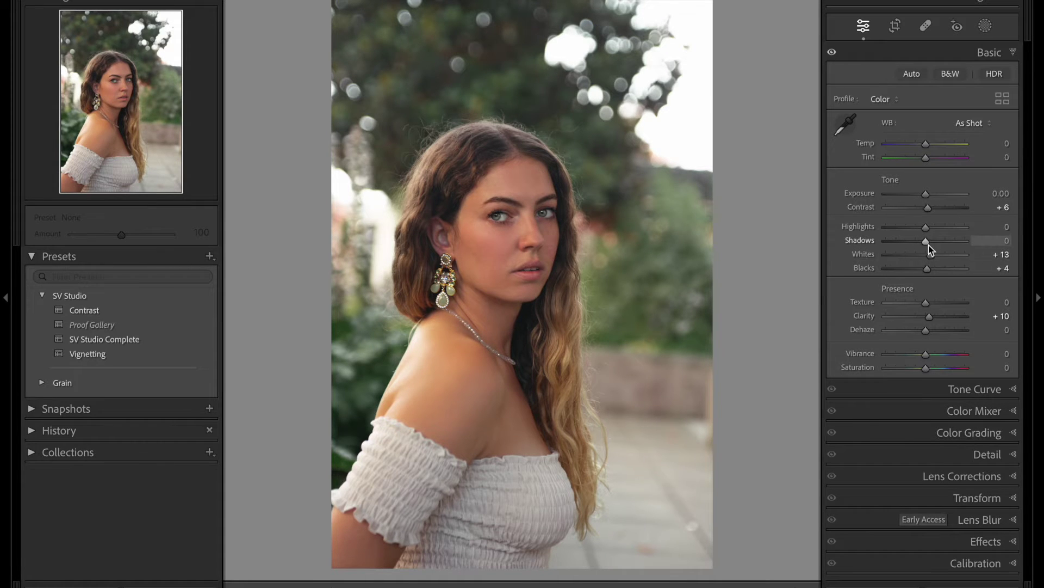
left_click_drag(927, 244, 951, 240)
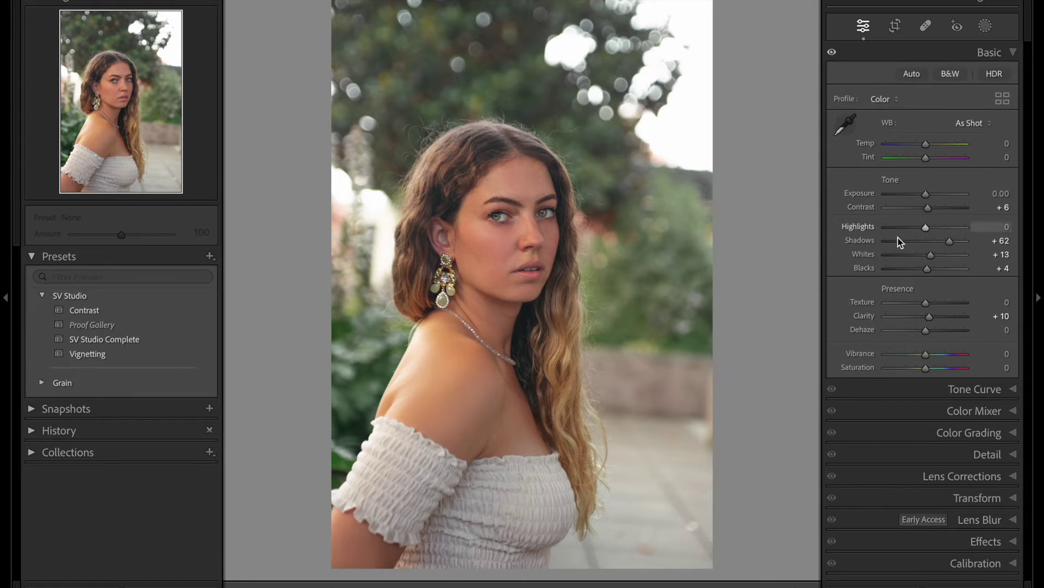
key("ctrl+shift+r")
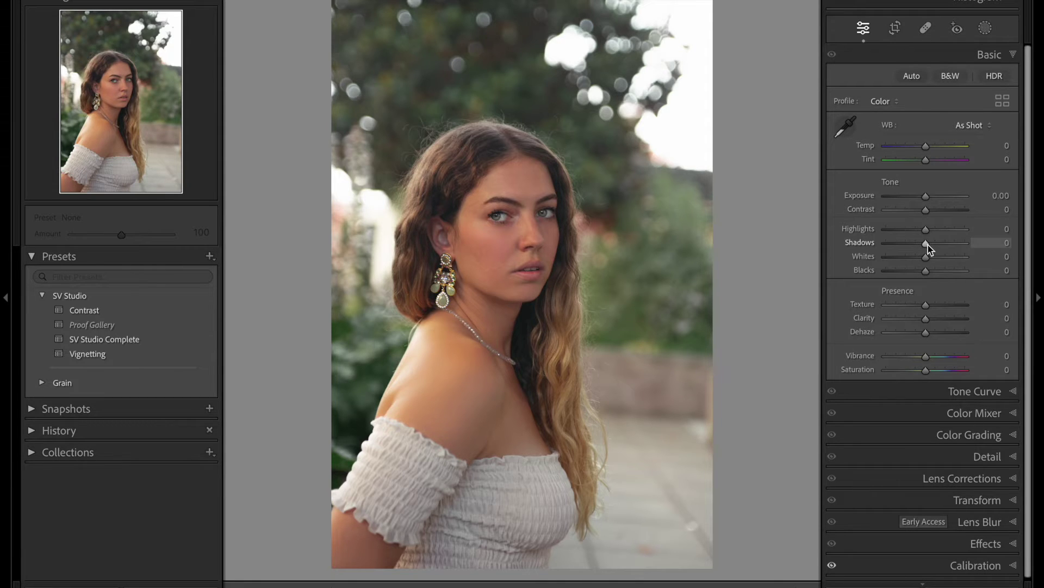
- Set Shadows to +58, Highlights to +45 and Blacks to -18
left_click_drag(929, 244, 951, 247)
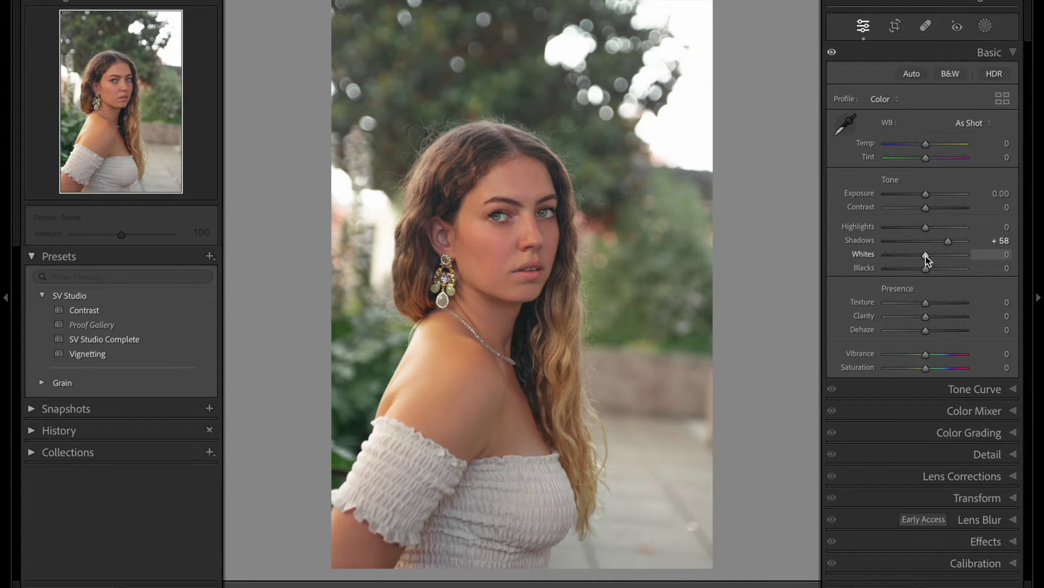
left_click_drag(926, 228, 944, 231)
left_click_drag(926, 270, 918, 271)
left_click(968, 389)
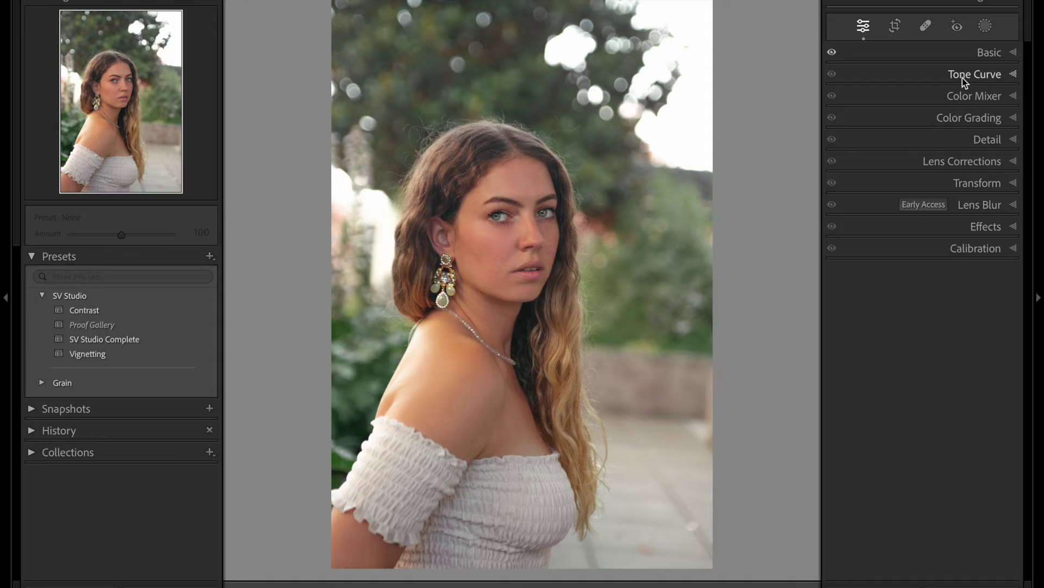
- Pull the Red channel curve's midpoint down to about 138 in / 115 out
left_click(963, 79)
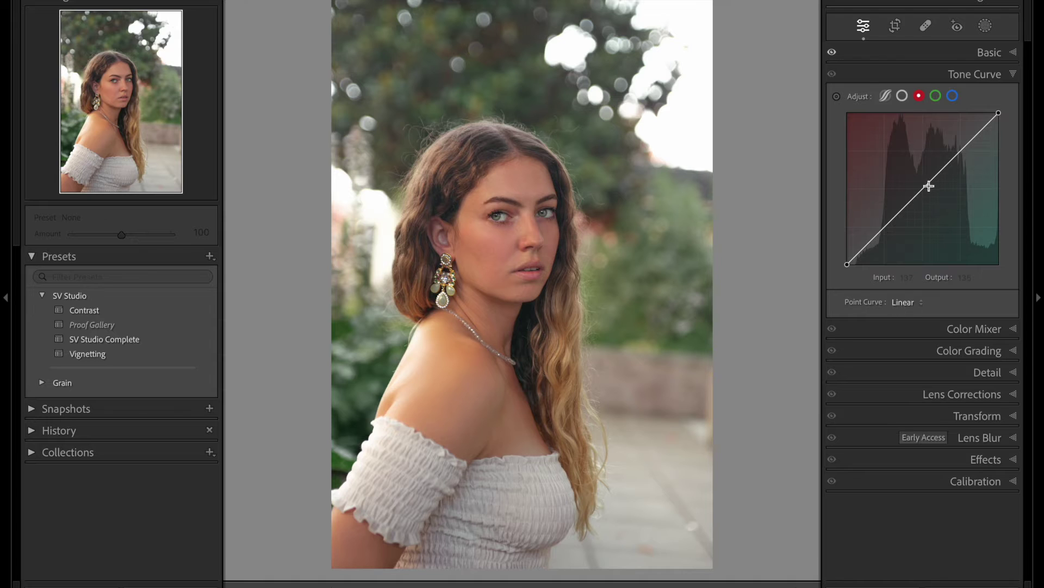
key("ctrl+z")
left_click_drag(926, 193, 931, 201)
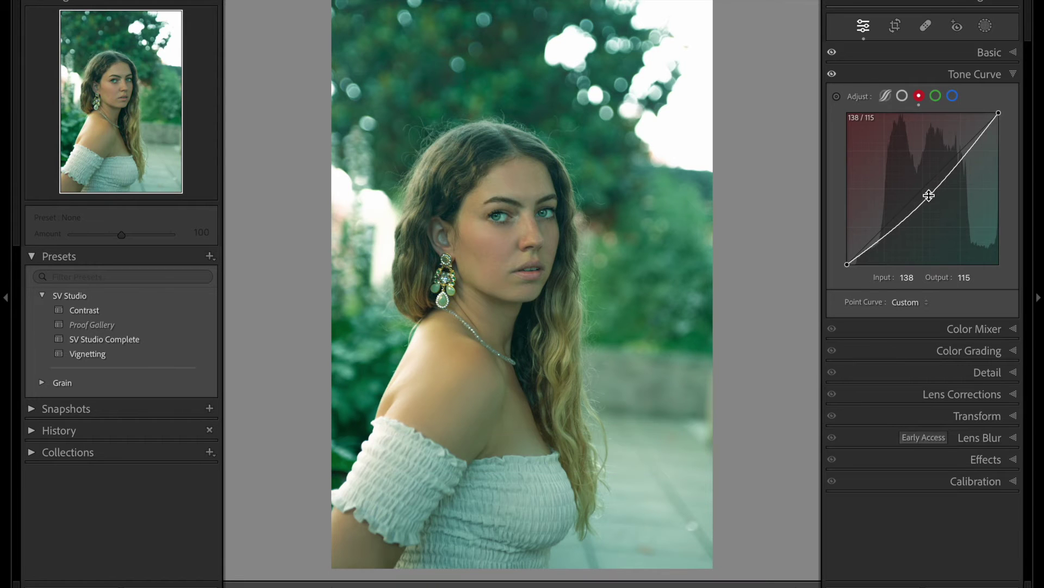
left_click(968, 74)
left_click(957, 121)
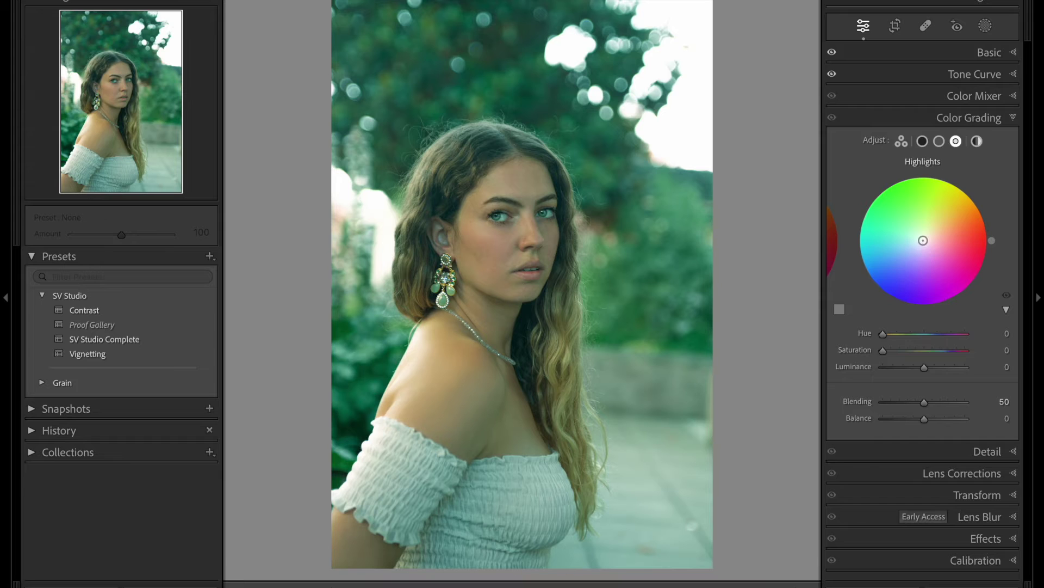
- Tint Color Grading highlights toward cyan and shadows toward magenta (Hue 331, Saturation 52)
left_click_drag(923, 241, 893, 241)
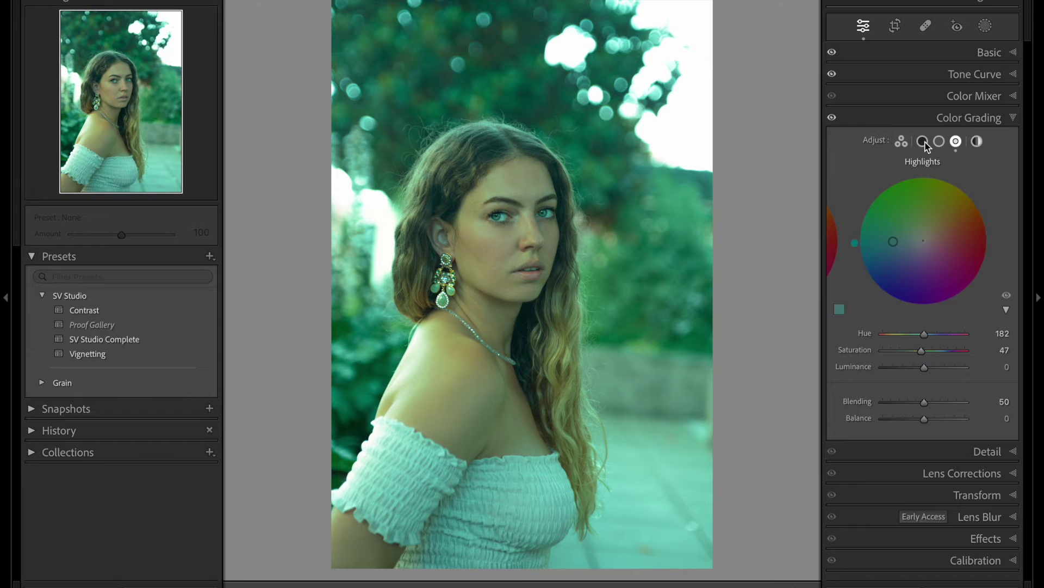
left_click(924, 142)
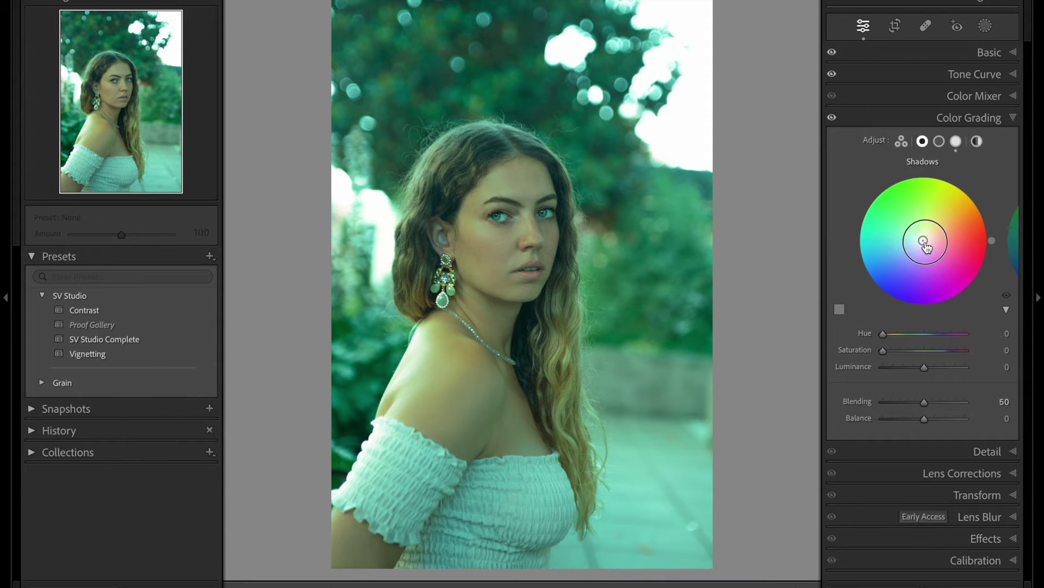
left_click_drag(924, 241, 952, 257)
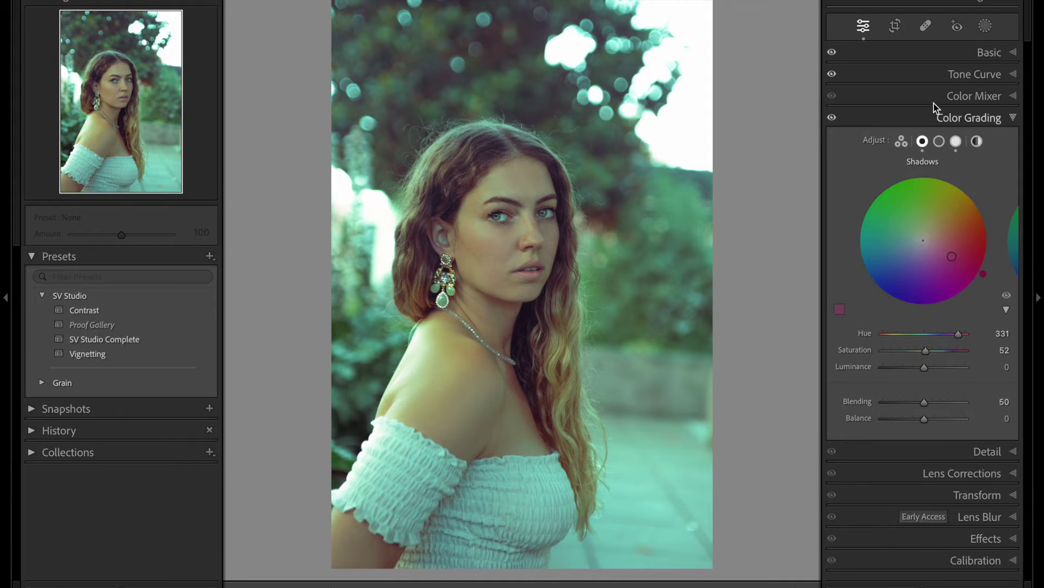
left_click(919, 117)
left_click(938, 59)
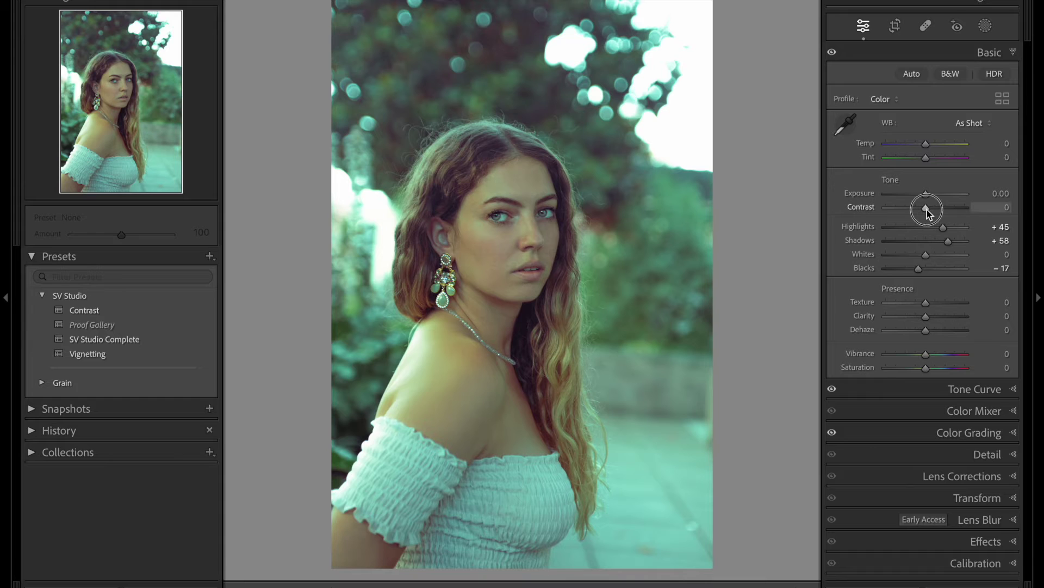
- Raise the portrait's Contrast slider to +17 in the Basic panel
left_click_drag(927, 210, 932, 213)
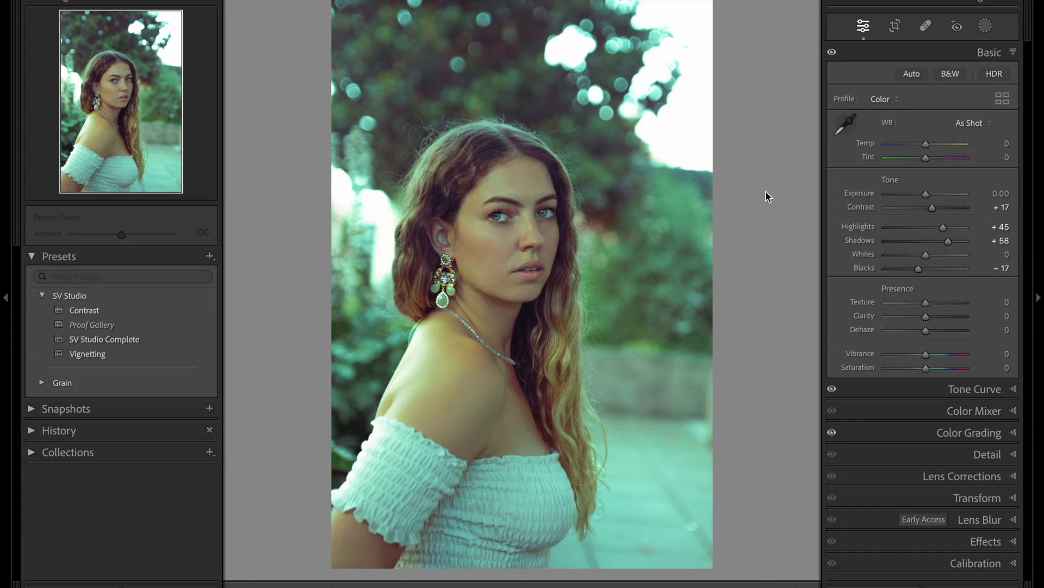
left_click(210, 256)
left_click(214, 271)
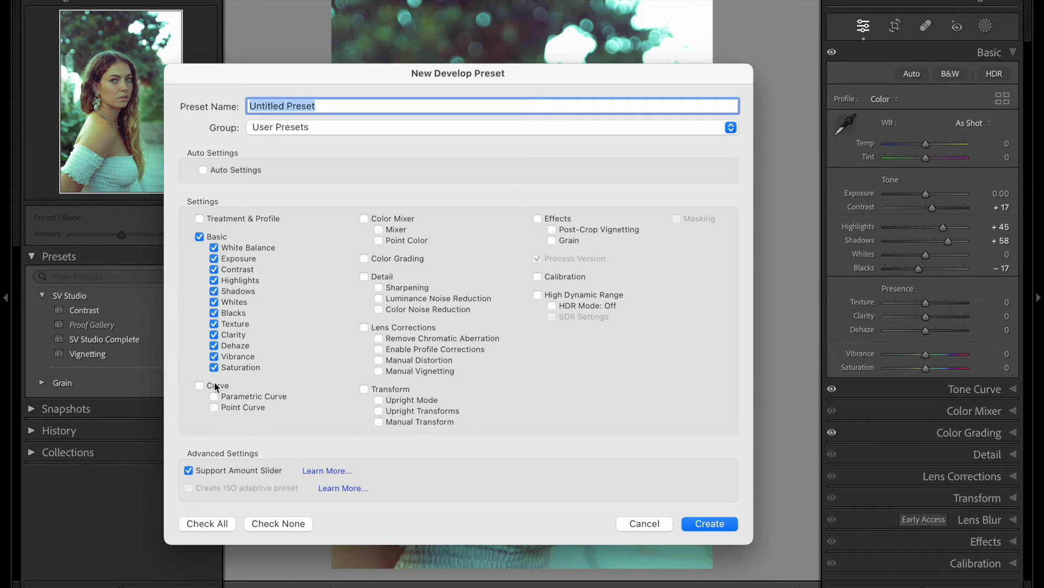
- Limit the new preset's stored settings to Basic, Curve and Color Grading only
left_click(212, 524)
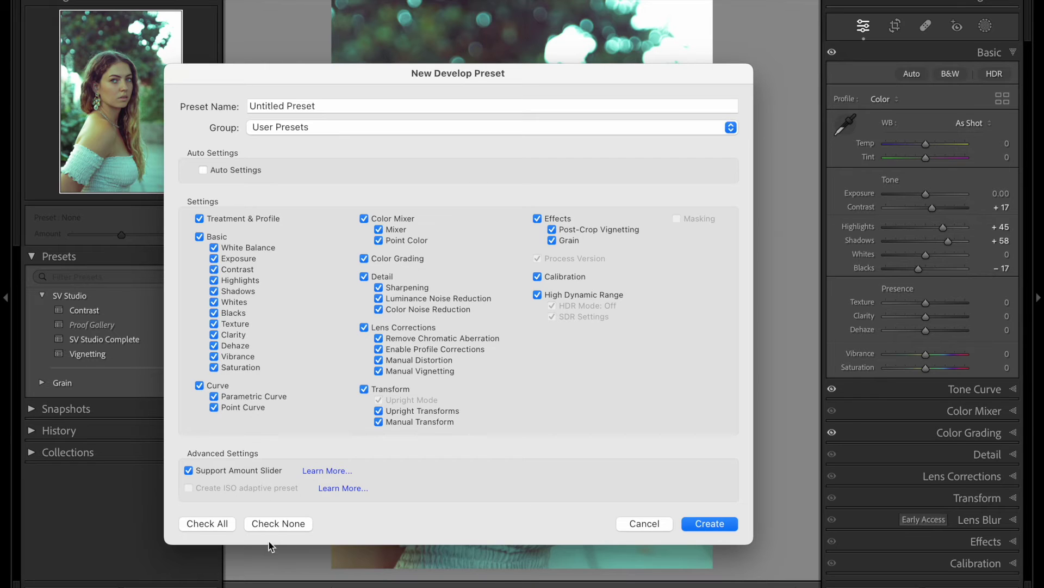
left_click(275, 525)
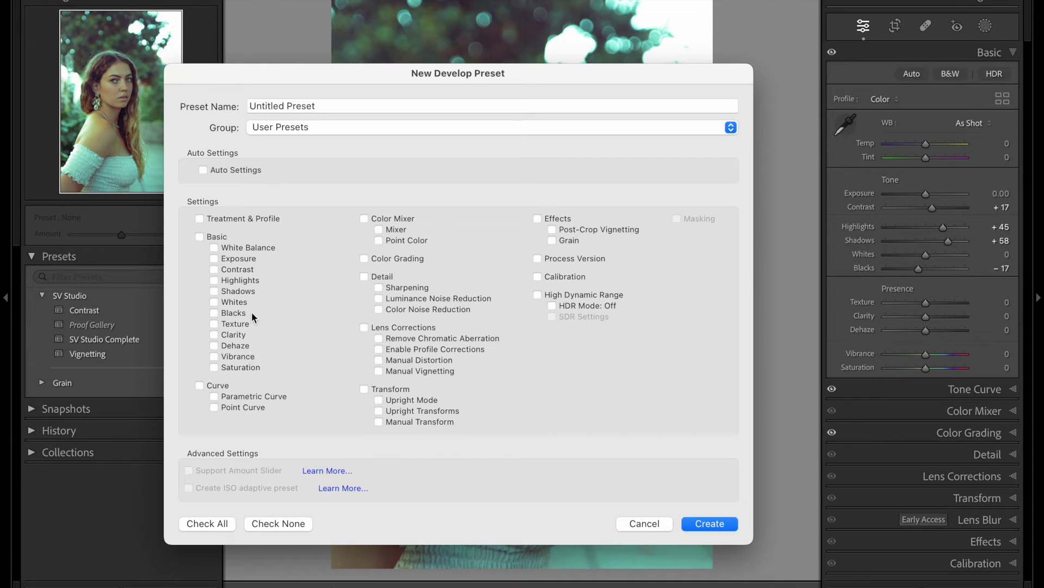
left_click(200, 238)
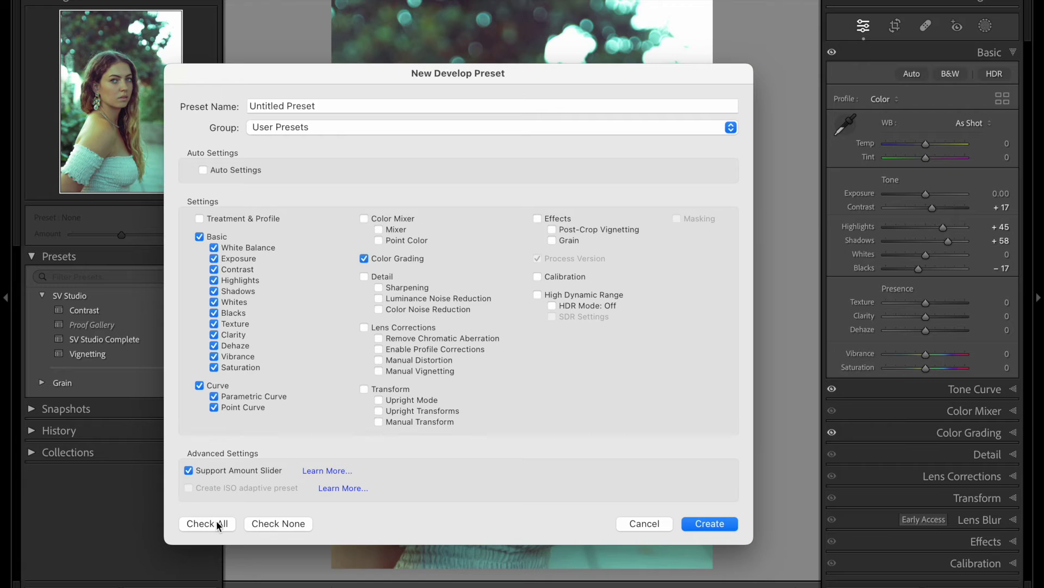
left_click(324, 106)
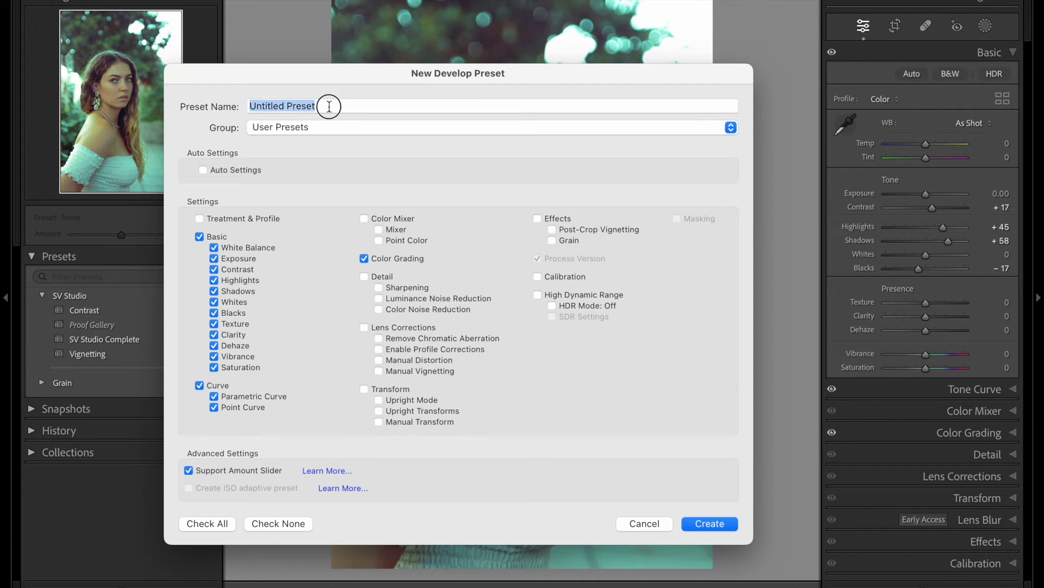
left_click(291, 105)
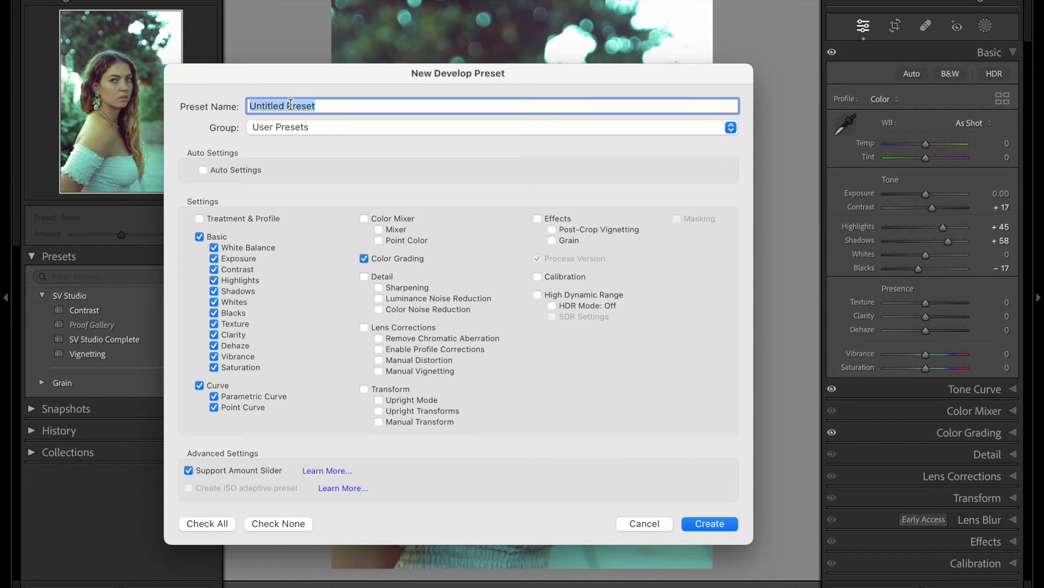
- Name the new develop preset 'Blue Tones'
type("Bl")
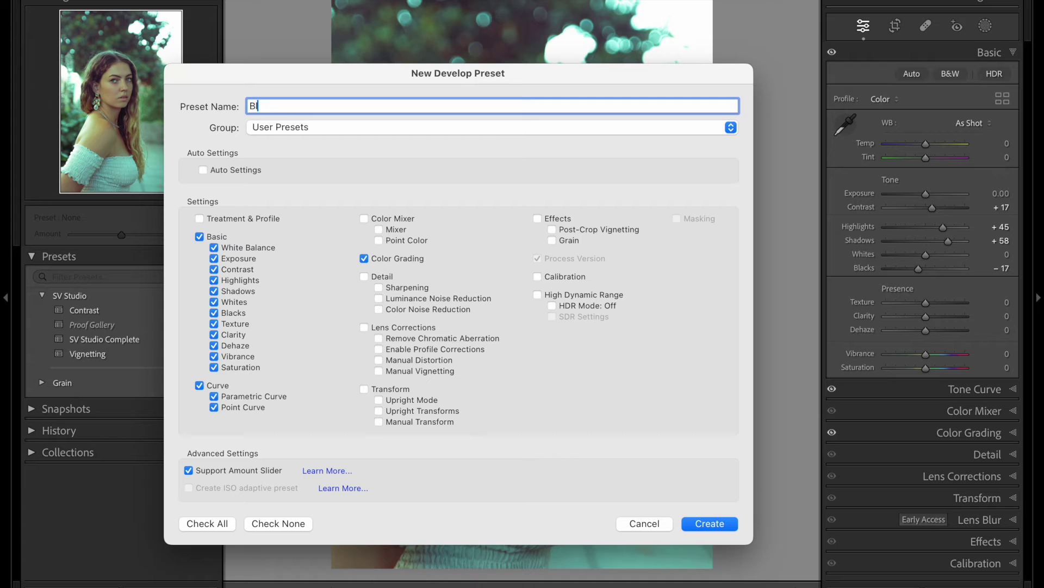
type("ue Tones")
left_click(295, 128)
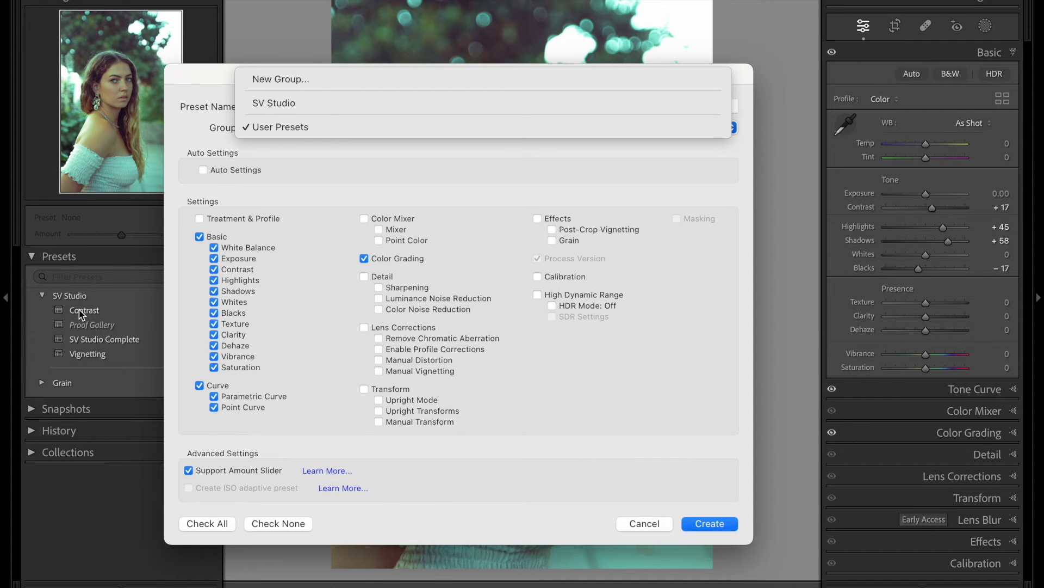
- Create the group 'Silvia's Photography' and save Blue Tones into it
left_click(295, 80)
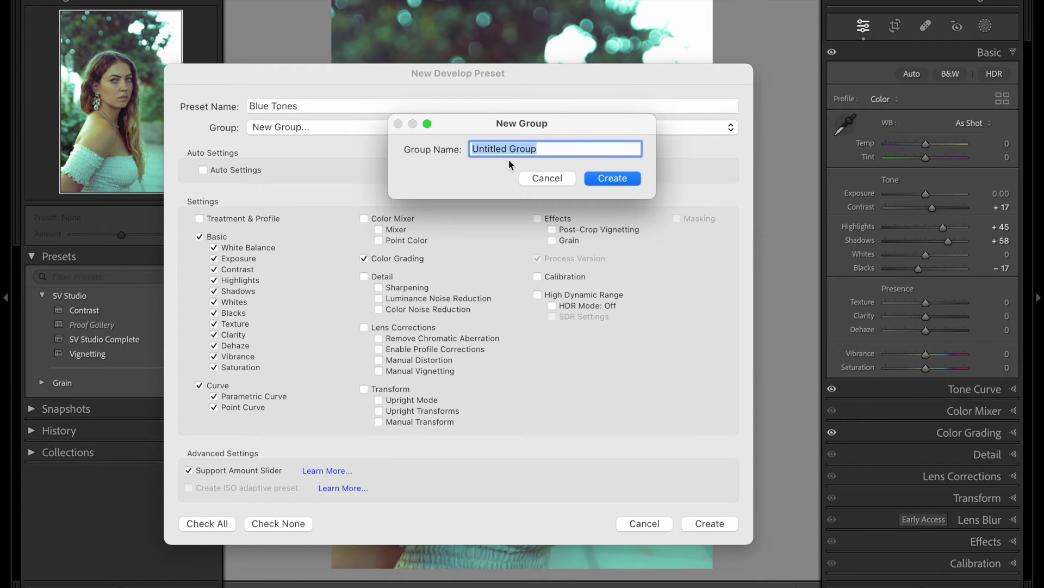
type("S")
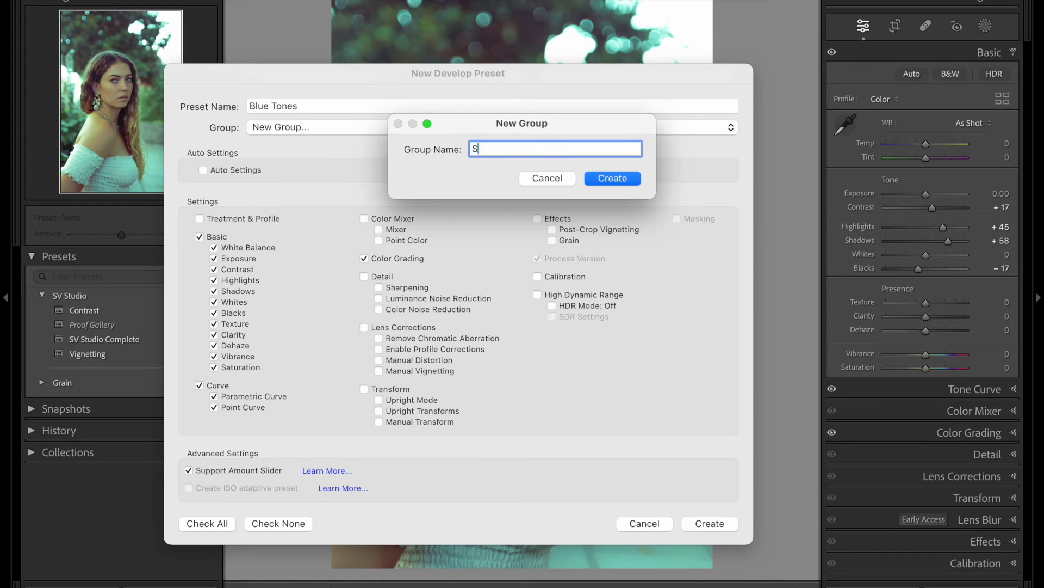
type("ilvia's Photograpght")
key("BackSpace")
type("hy")
left_click(615, 179)
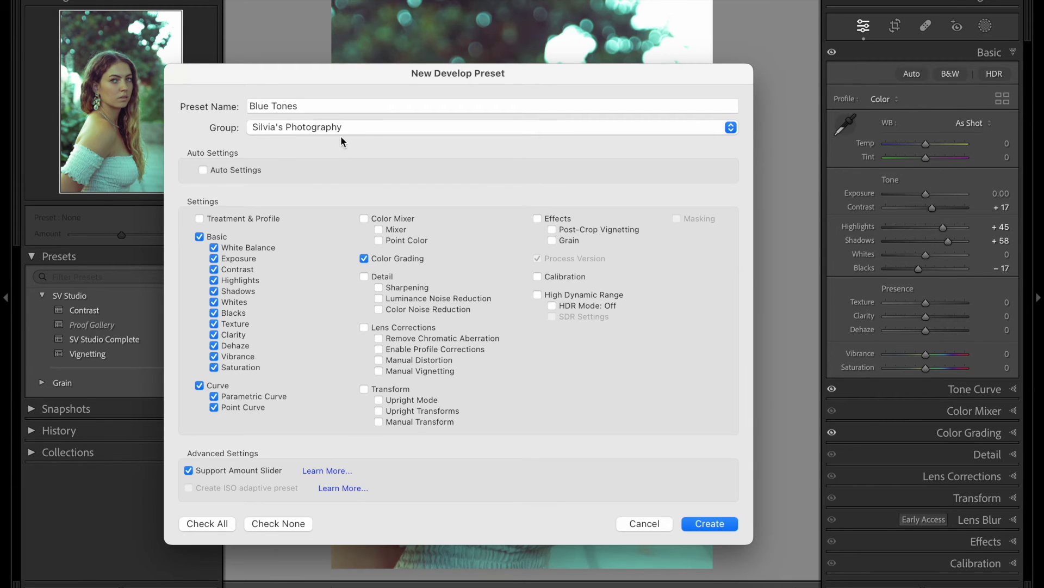
left_click(703, 524)
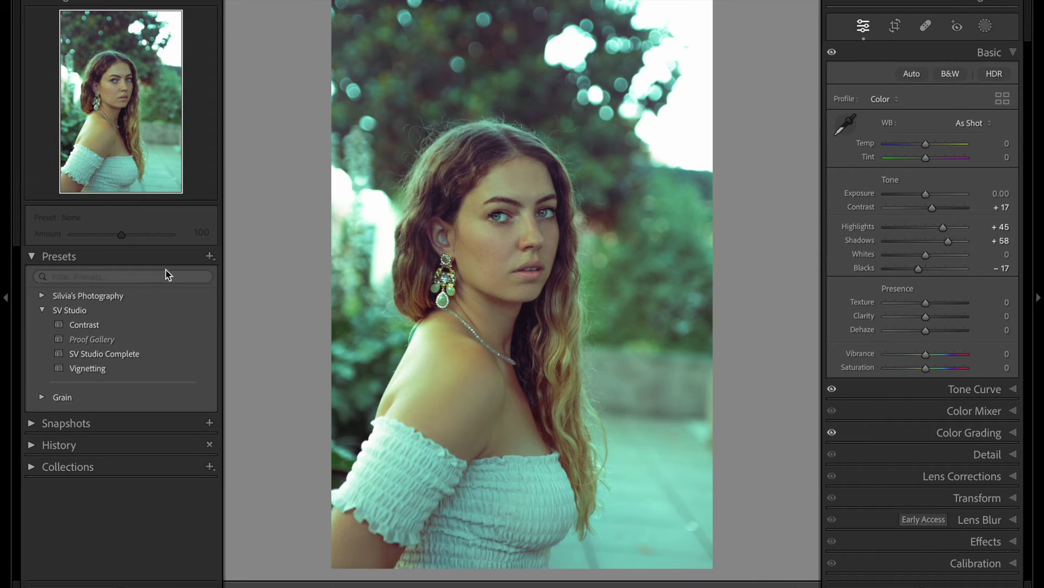
left_click(42, 311)
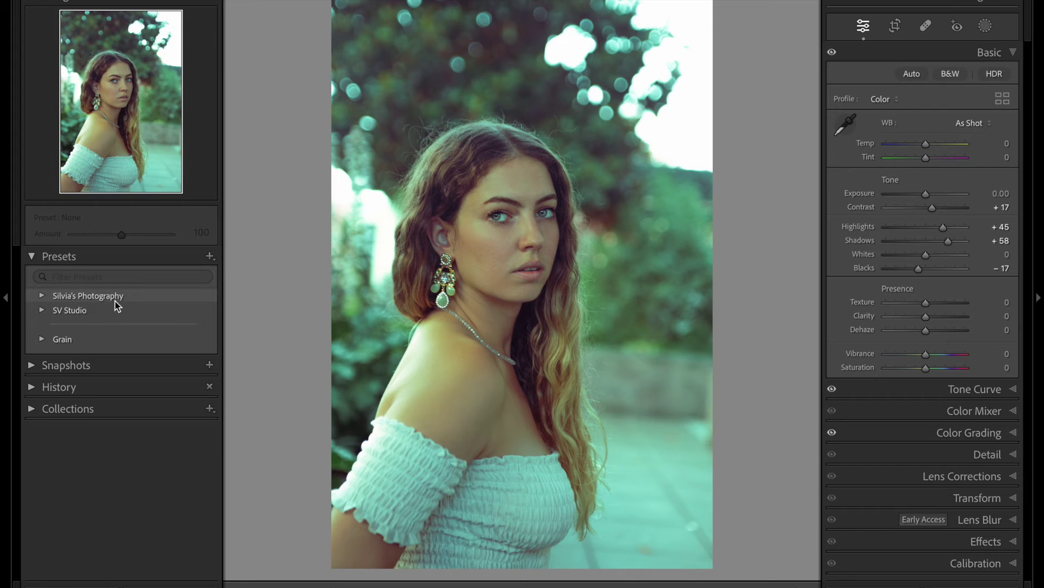
- Set Tint to +42 and Temp to -1 on the portrait
left_click(42, 296)
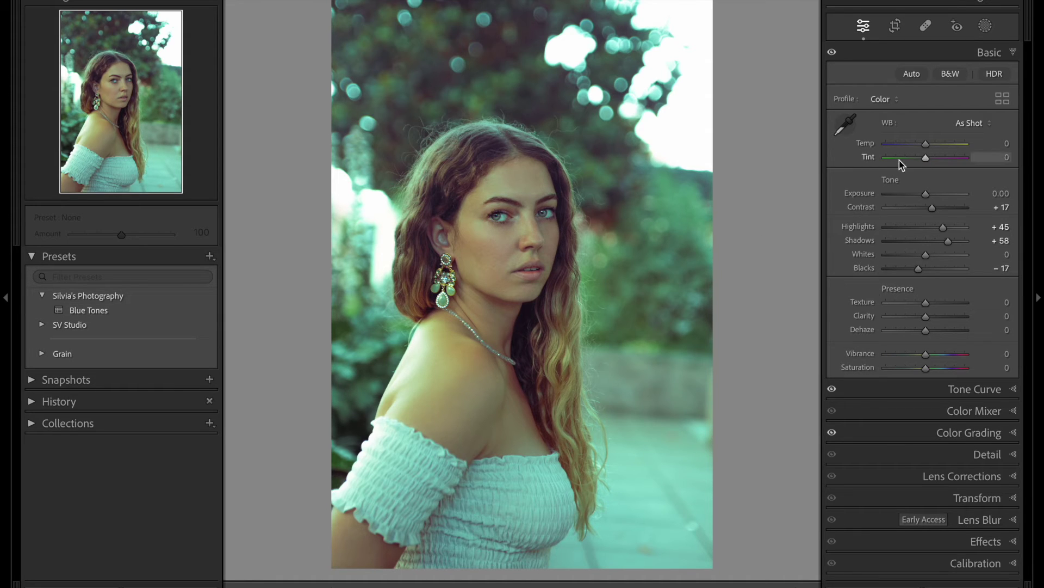
left_click_drag(926, 158, 943, 161)
left_click(928, 143)
key("ctrl+z")
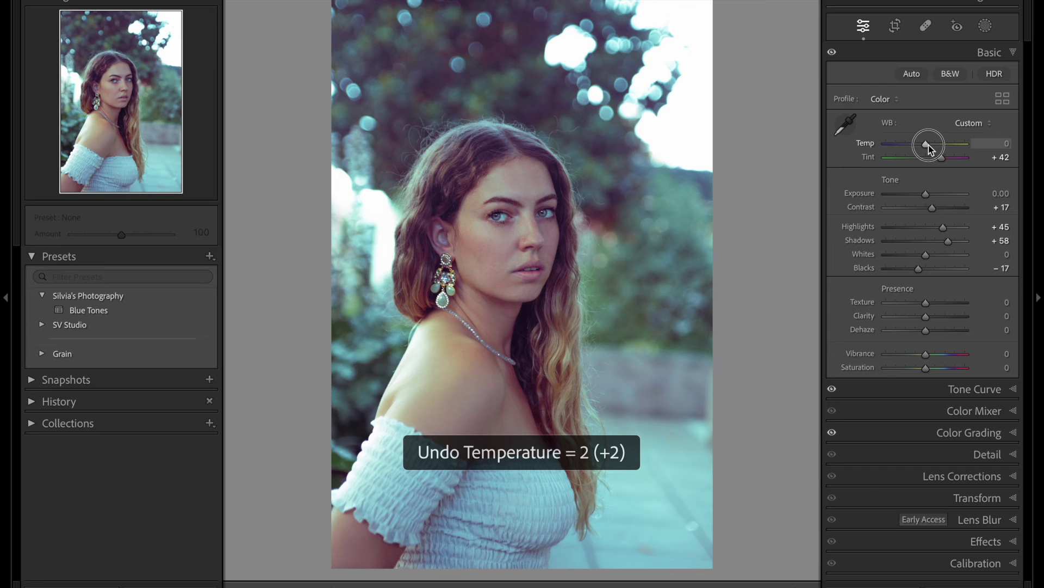
left_click_drag(926, 145, 929, 145)
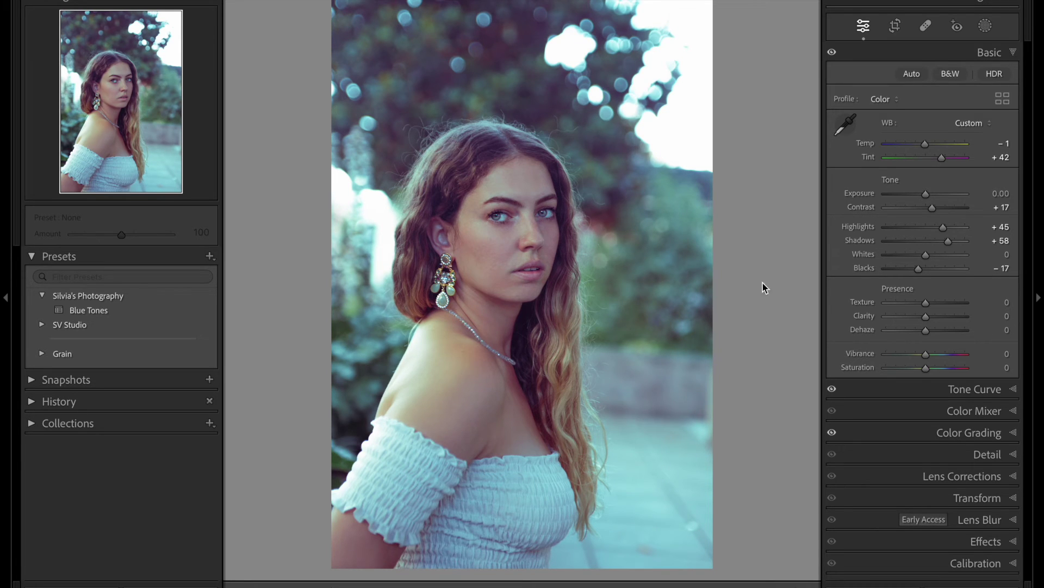
- Raise both Texture and Clarity to +18
left_click(928, 317)
left_click_drag(928, 316, 932, 304)
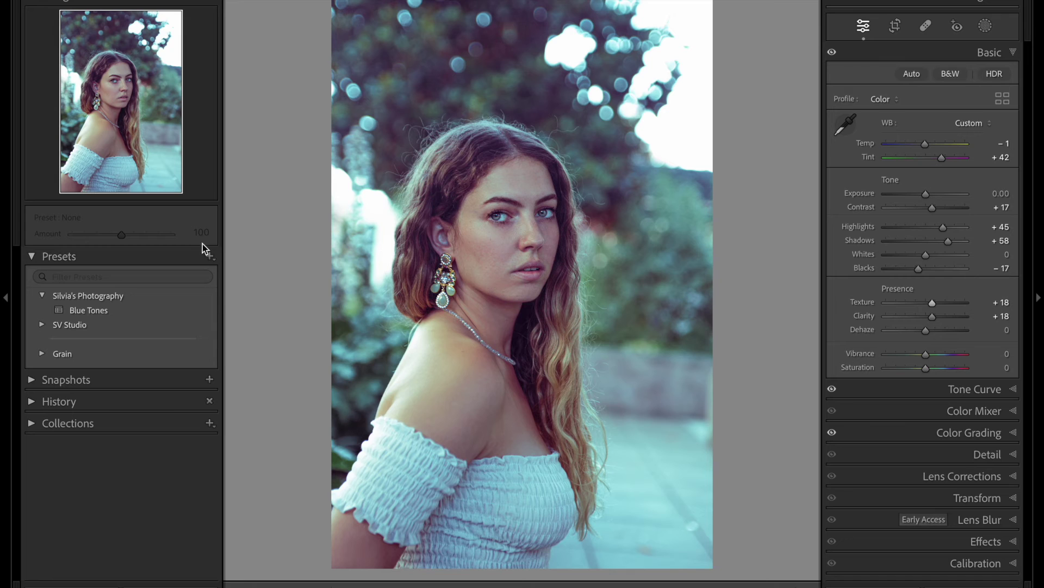
left_click(210, 256)
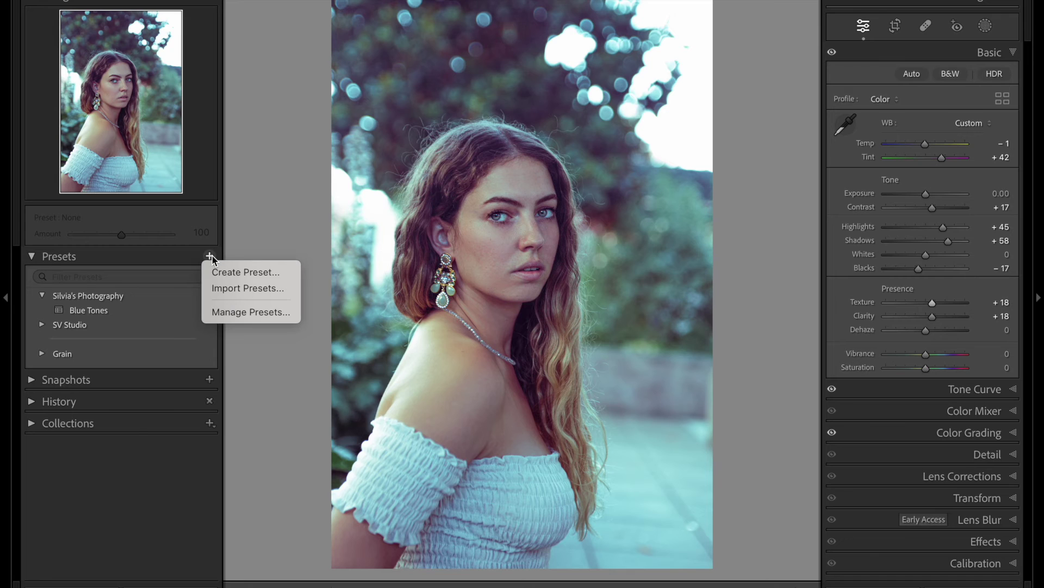
- Save all settings as preset 'Magenta Tones' in Silvia's Photography group, then apply Blue Tones
left_click(252, 273)
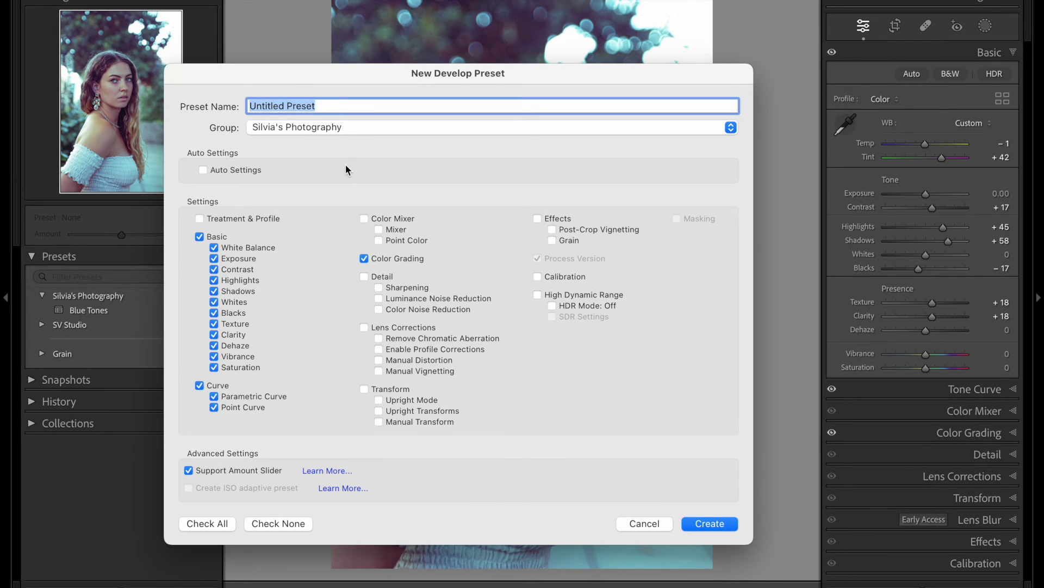
type("Magent")
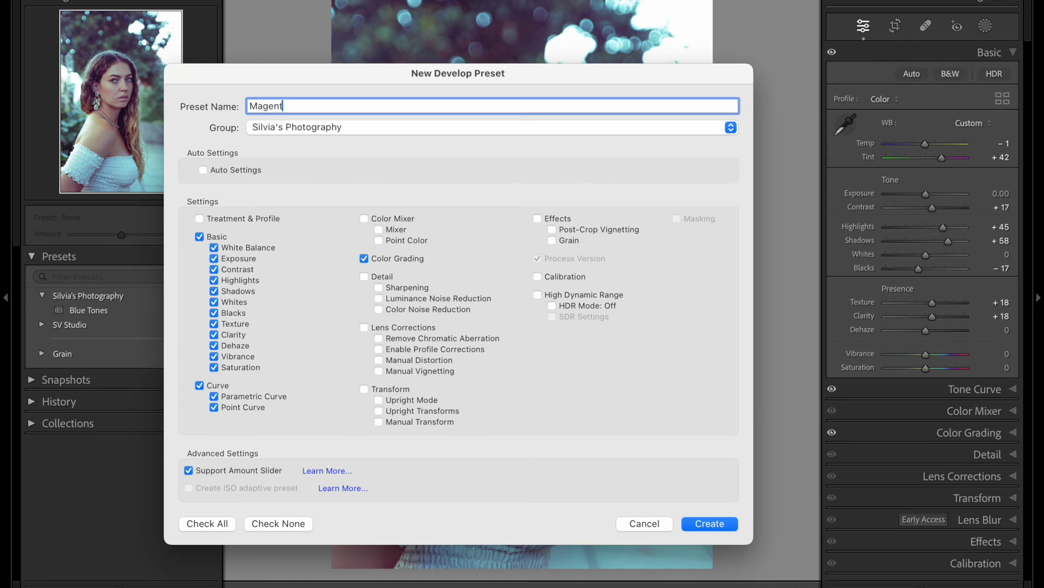
type("a Tones")
left_click(213, 524)
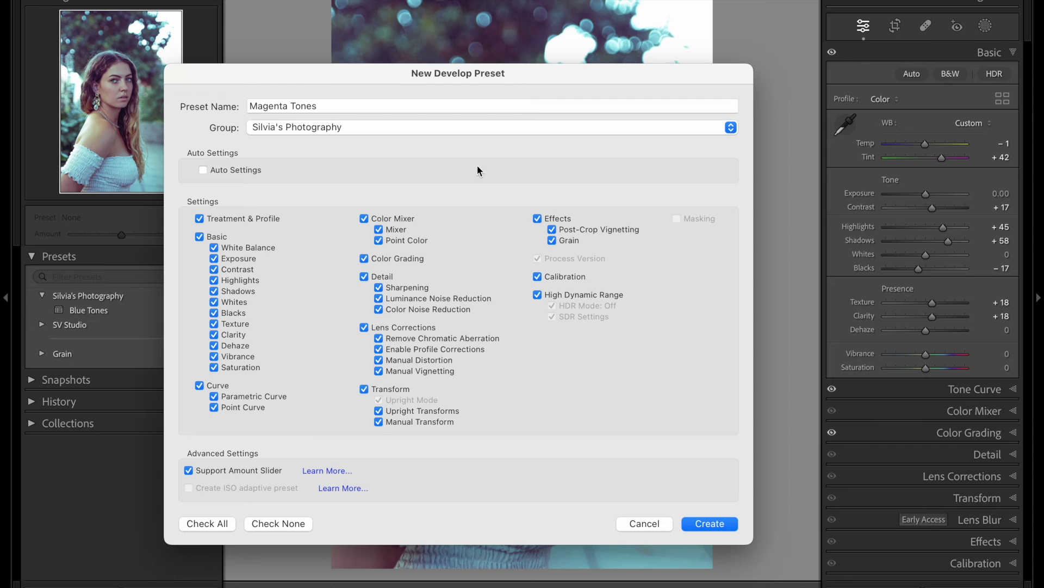
left_click(446, 127)
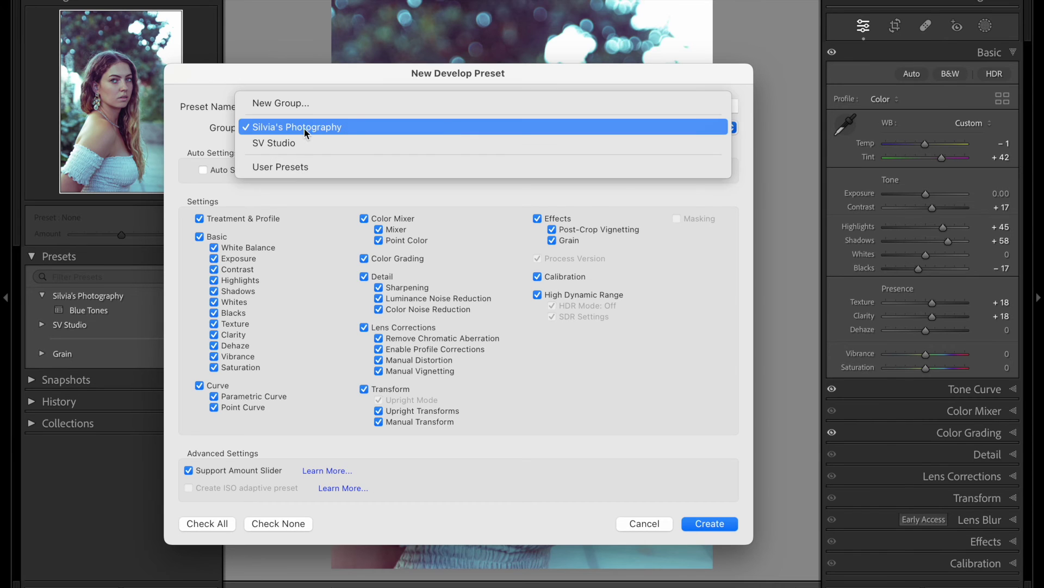
left_click(327, 128)
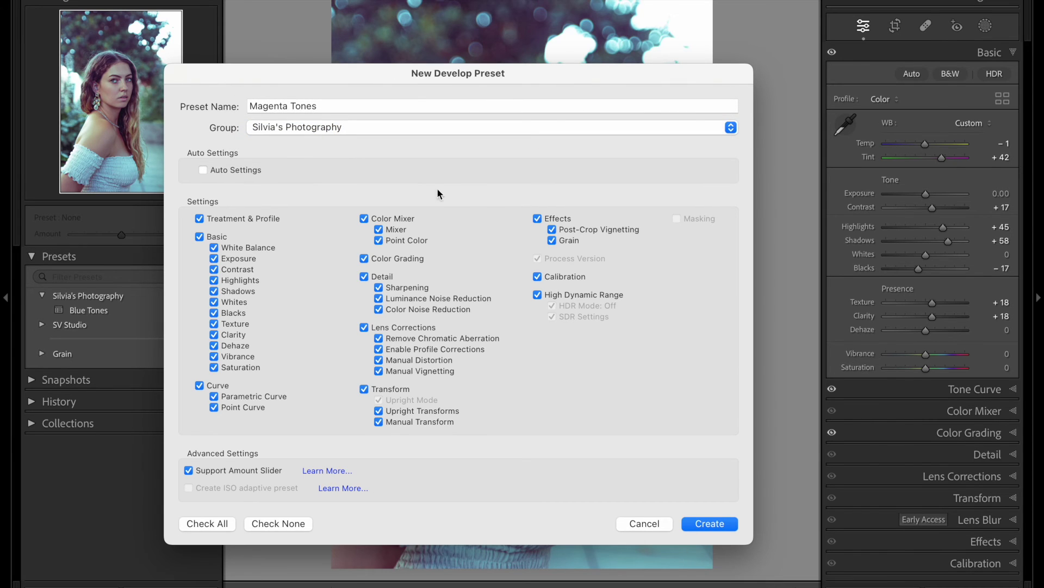
left_click(725, 525)
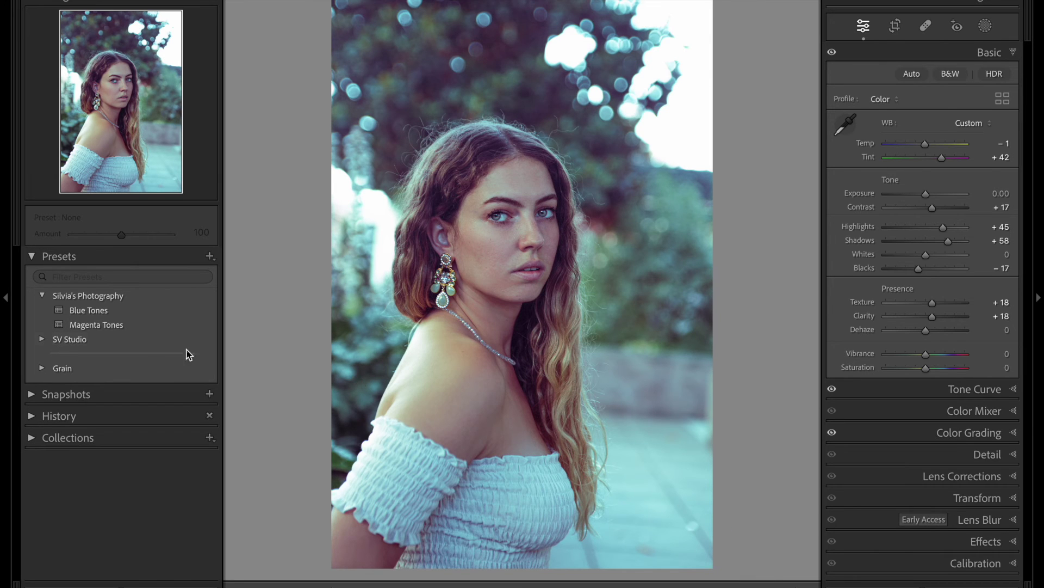
left_click(112, 315)
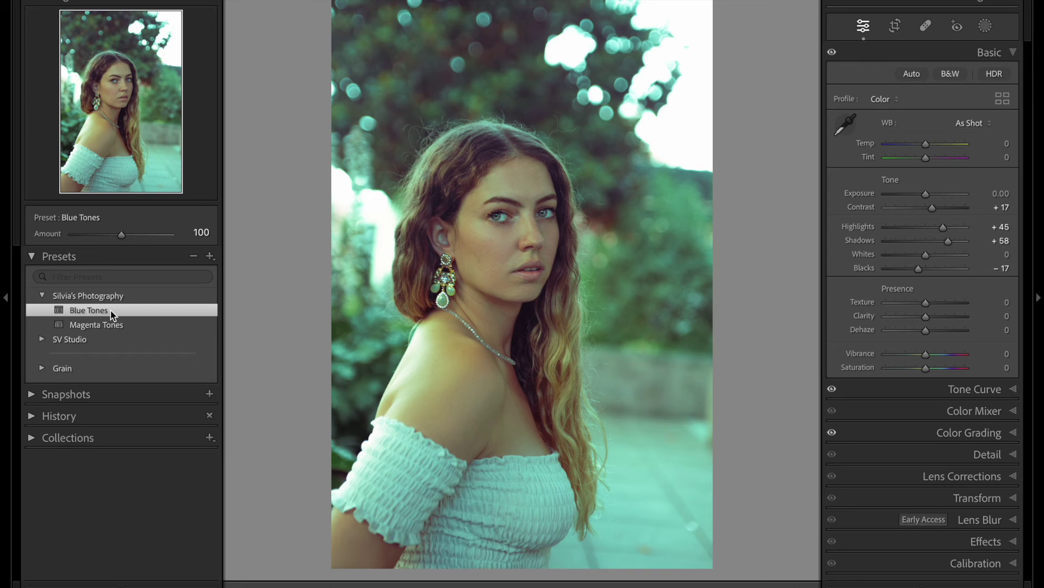
- Rename the 'Blue Tones' preset to 'Green Tones' by replacing Blue with Green
right_click(85, 310)
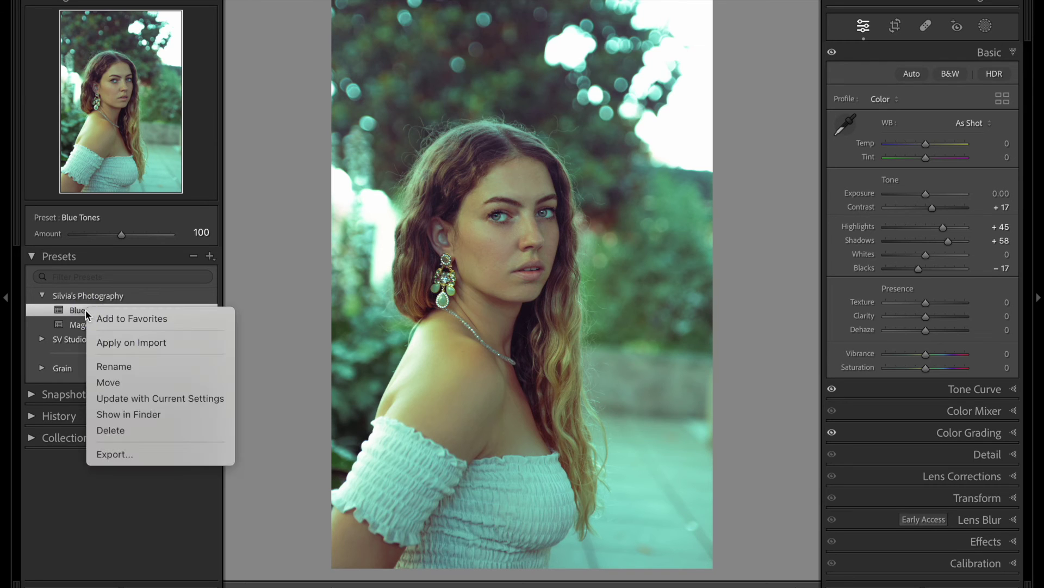
left_click(75, 310)
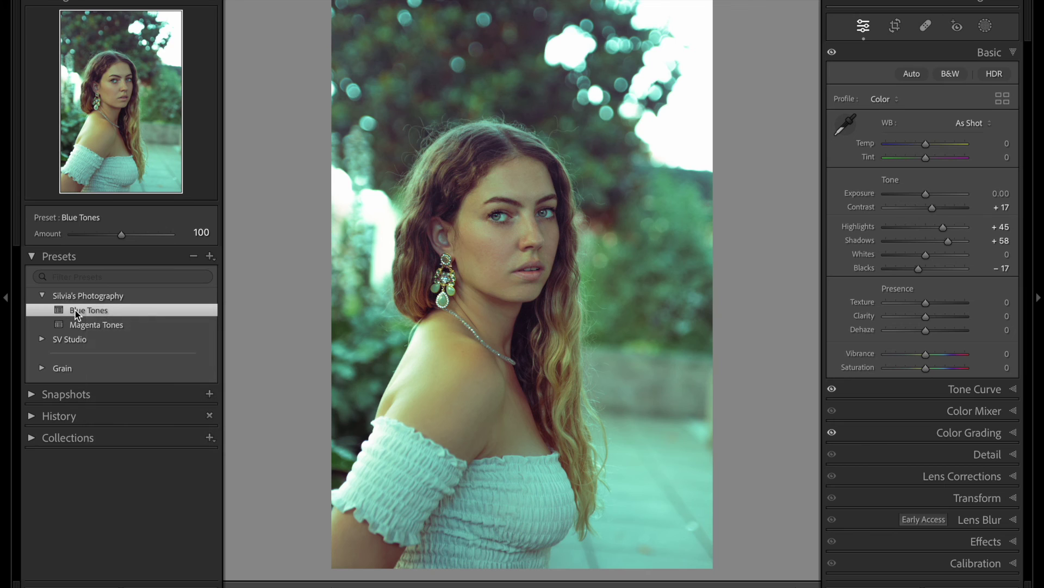
right_click(99, 315)
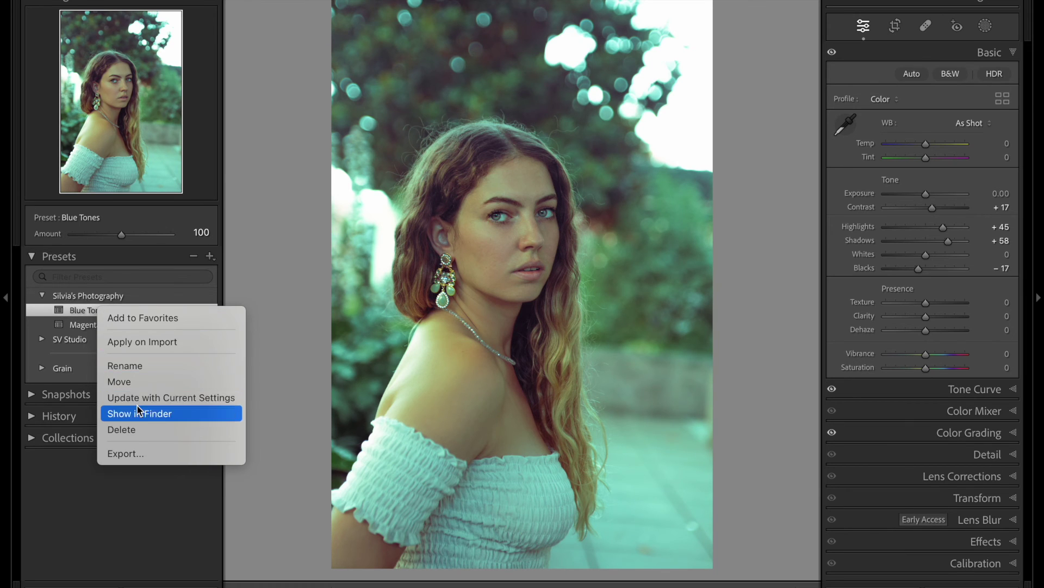
left_click(136, 366)
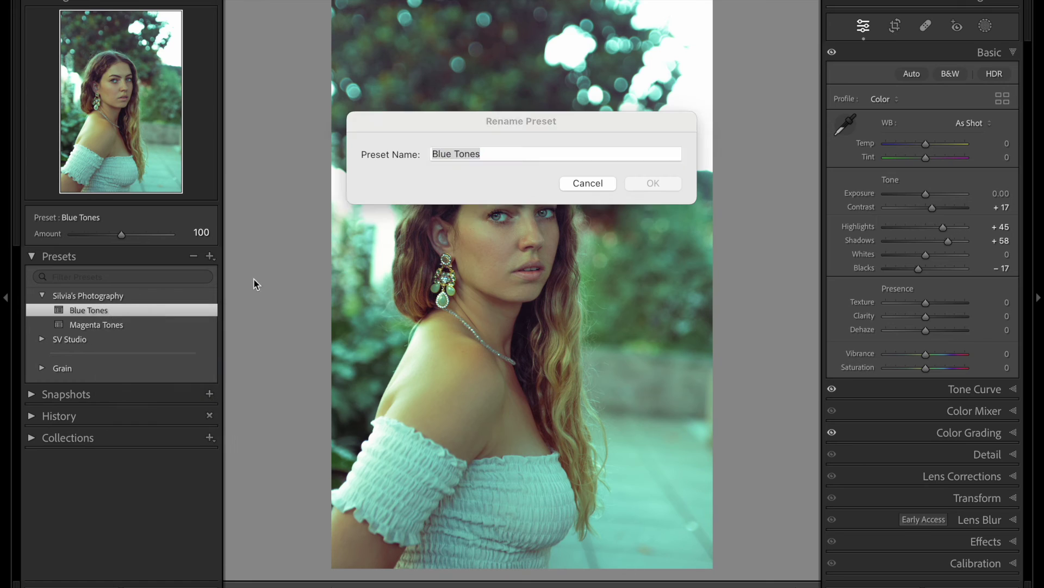
left_click(447, 153)
double_click(447, 153)
type("Green")
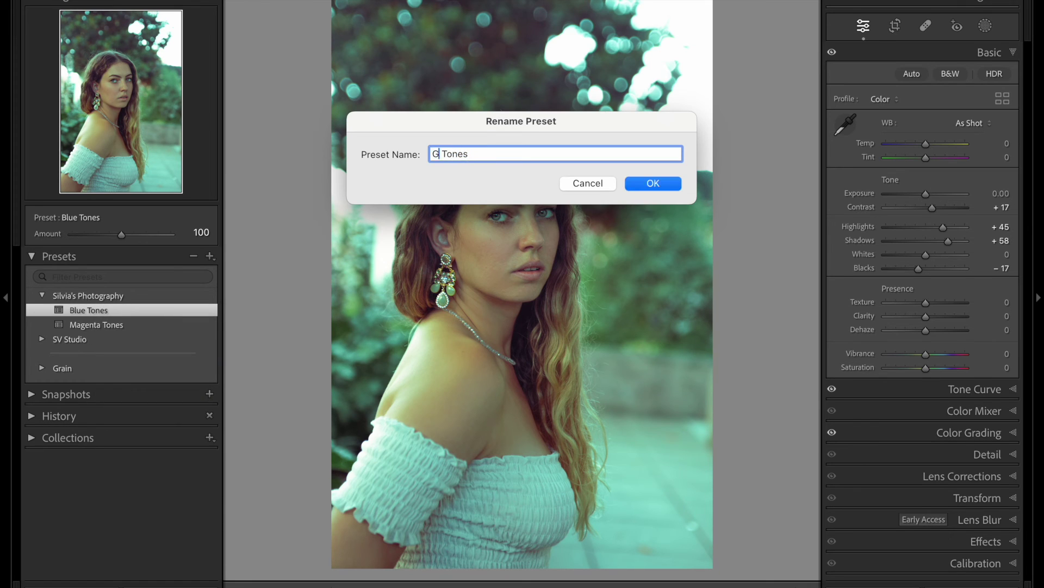
left_click(634, 183)
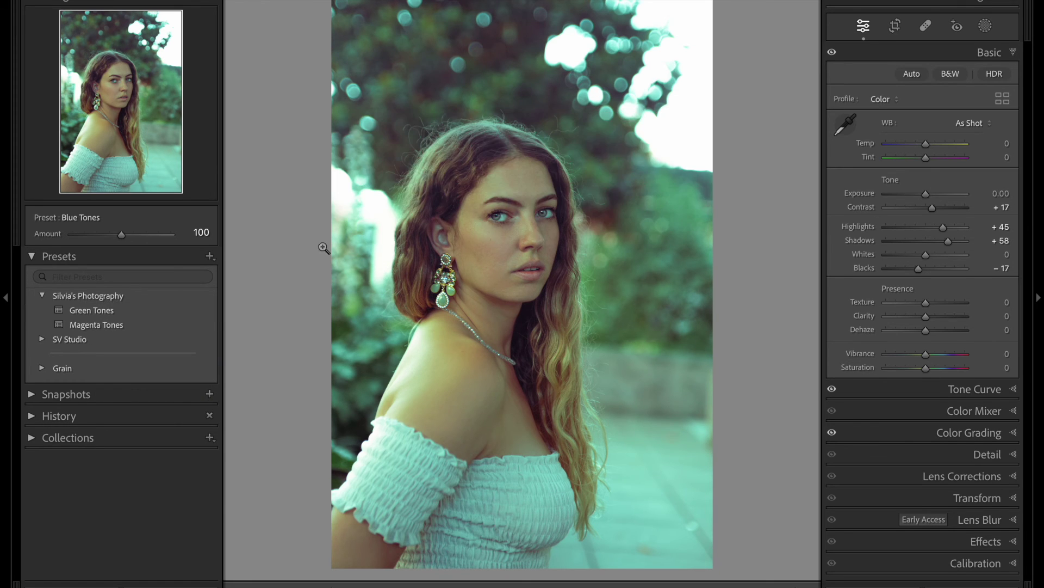
- Alternate Green Tones and Magenta Tones on the portrait, ending on Magenta, then go to the next photo
left_click(114, 311)
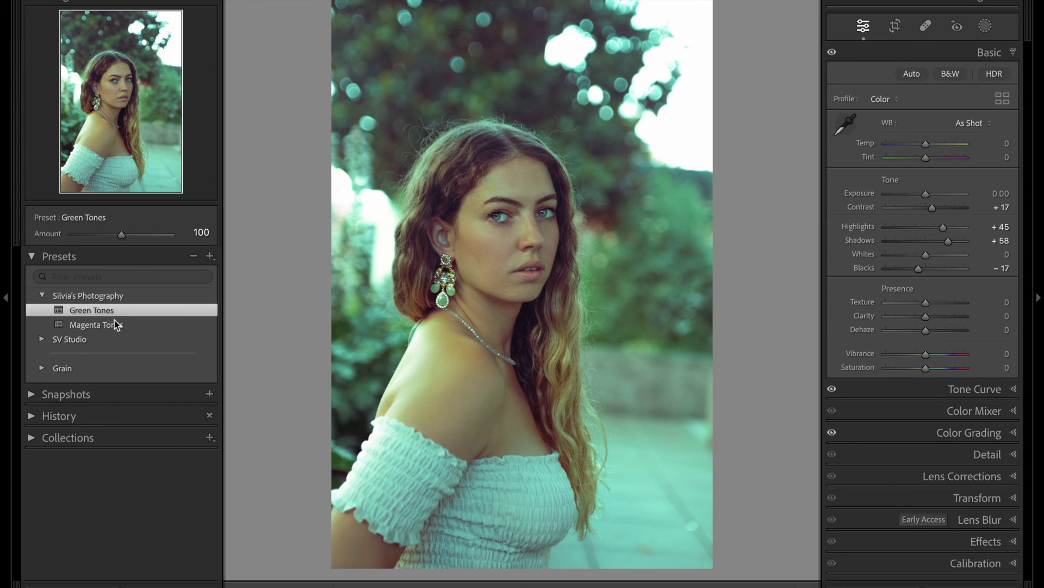
left_click(116, 327)
left_click(114, 311)
left_click(116, 325)
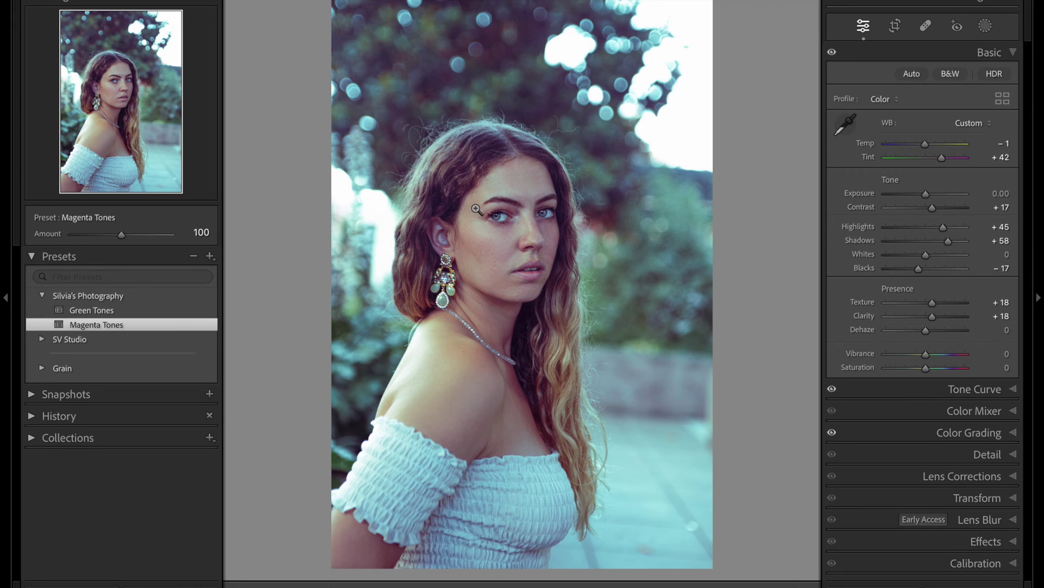
left_click(131, 310)
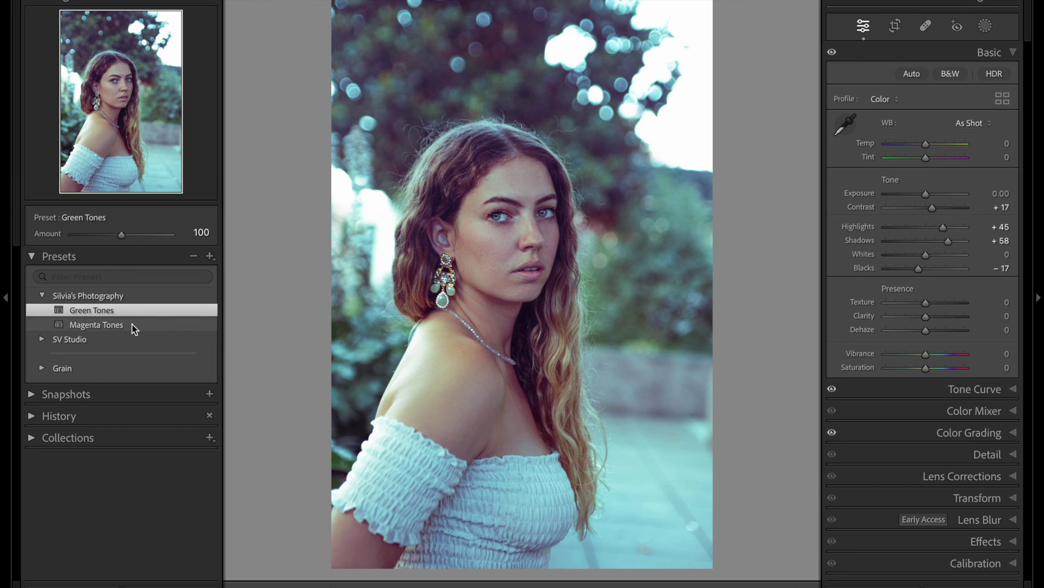
left_click(132, 325)
left_click(120, 314)
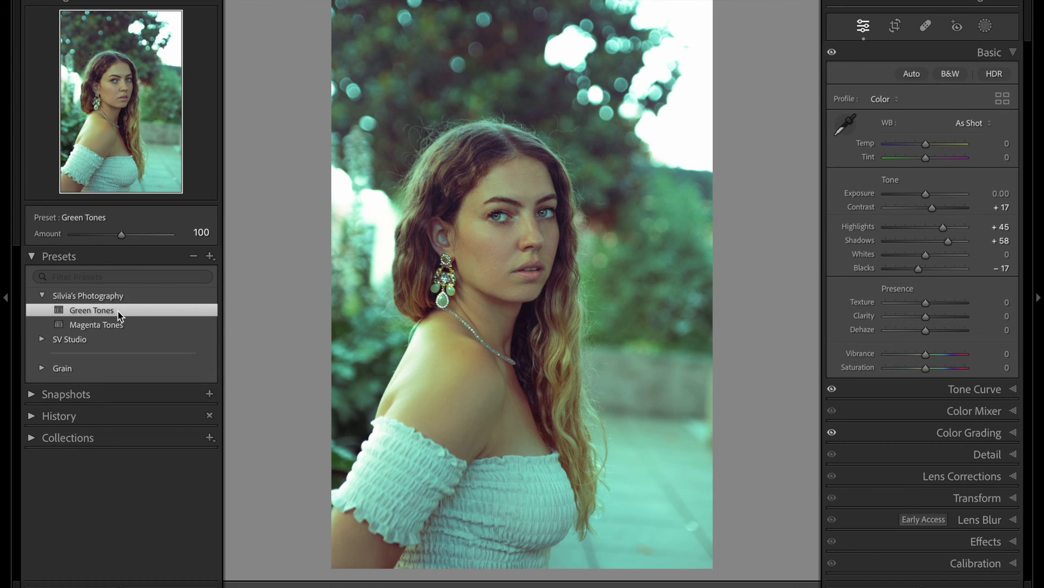
left_click(120, 325)
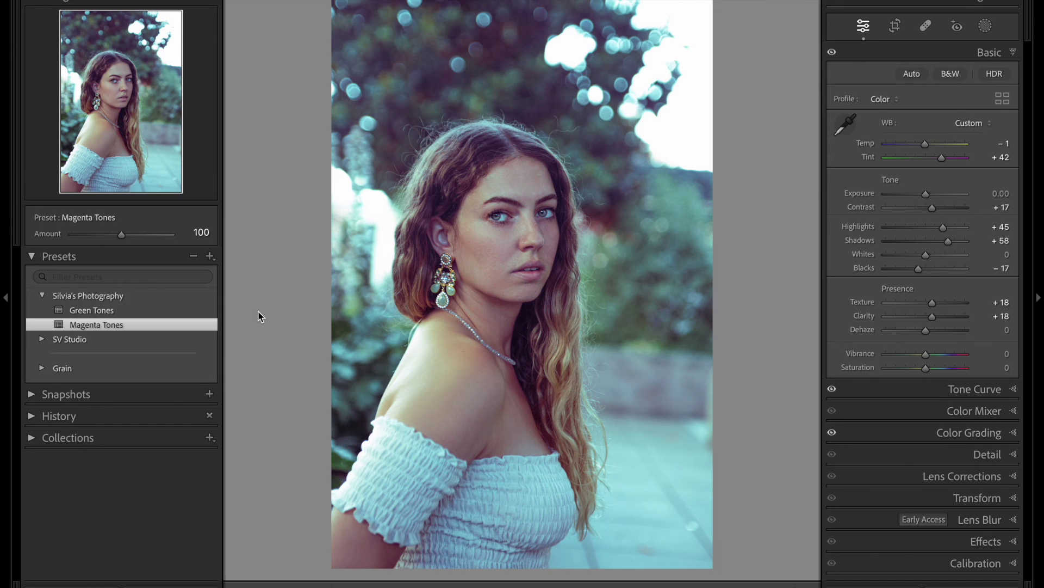
key("shift+r")
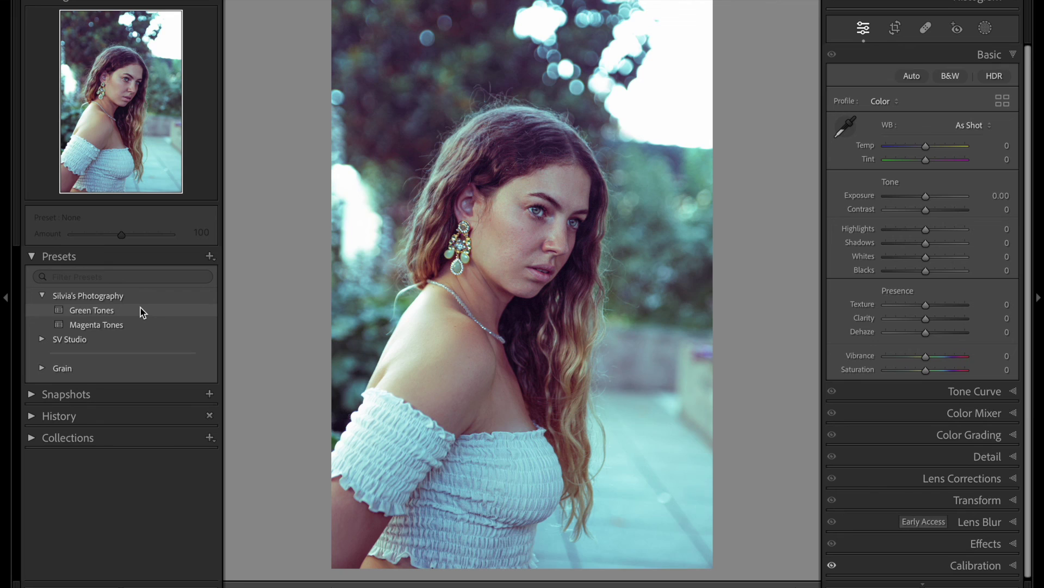
- Apply Magenta Tones to the second photo, then set Tint to +26 and Exposure to +0.15
left_click(141, 307)
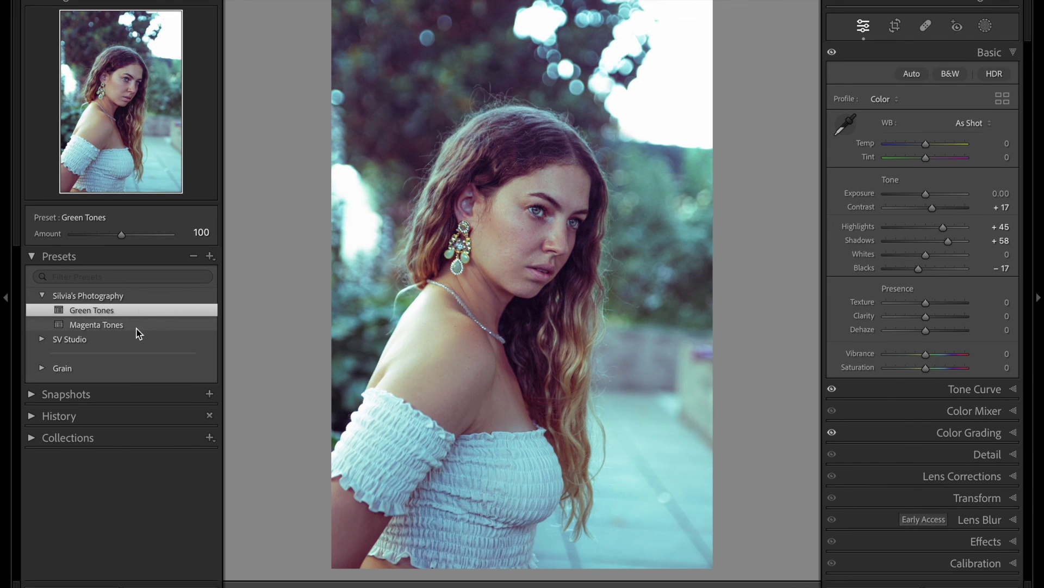
left_click(137, 325)
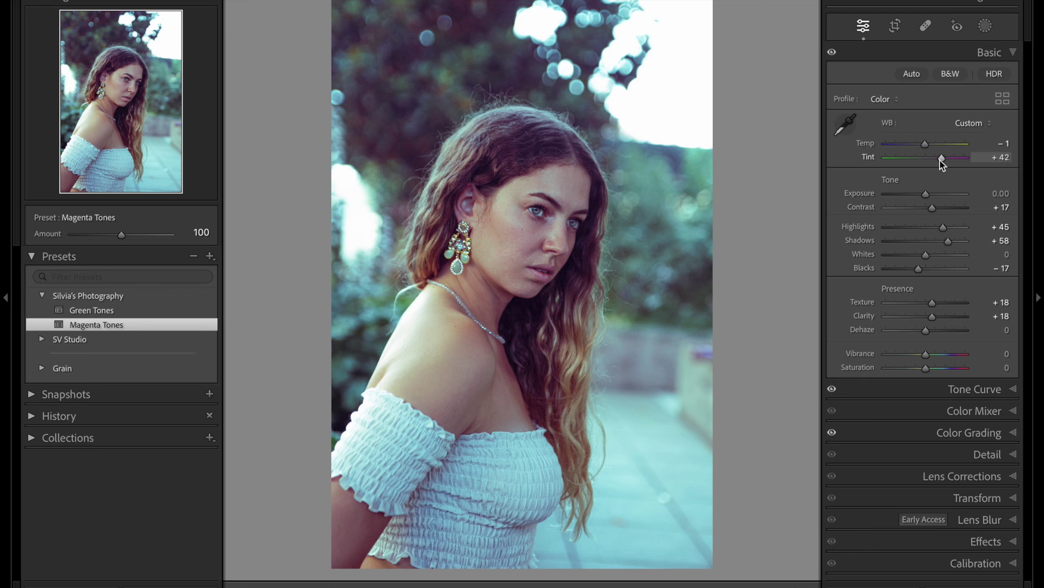
left_click_drag(940, 160, 936, 159)
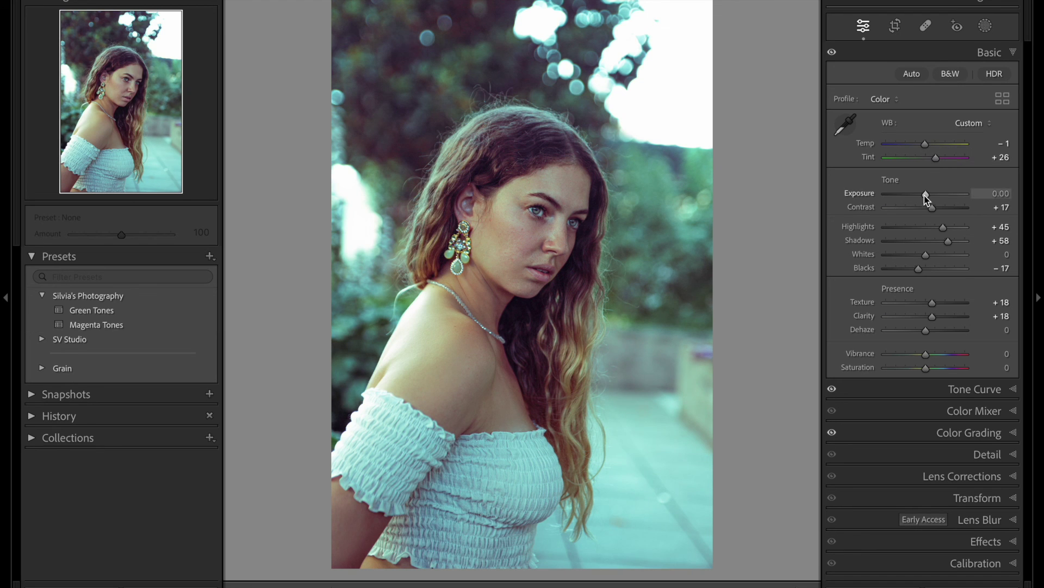
left_click_drag(928, 200, 926, 197)
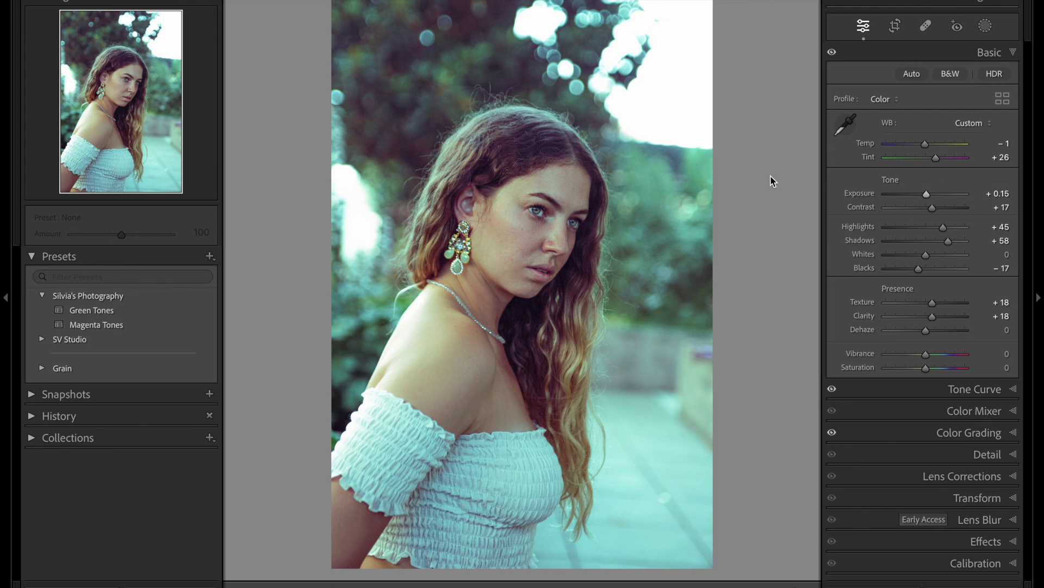